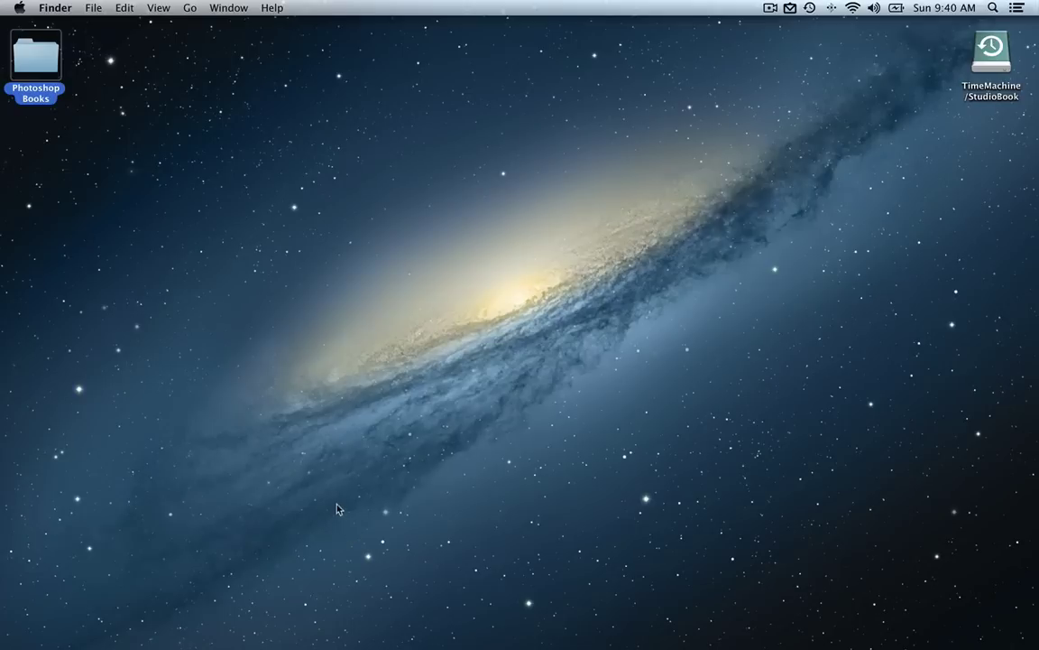
- Open Launchpad and look through both pages of installed apps
{"action": "mouse_move", "coordinate": [135, 631]}
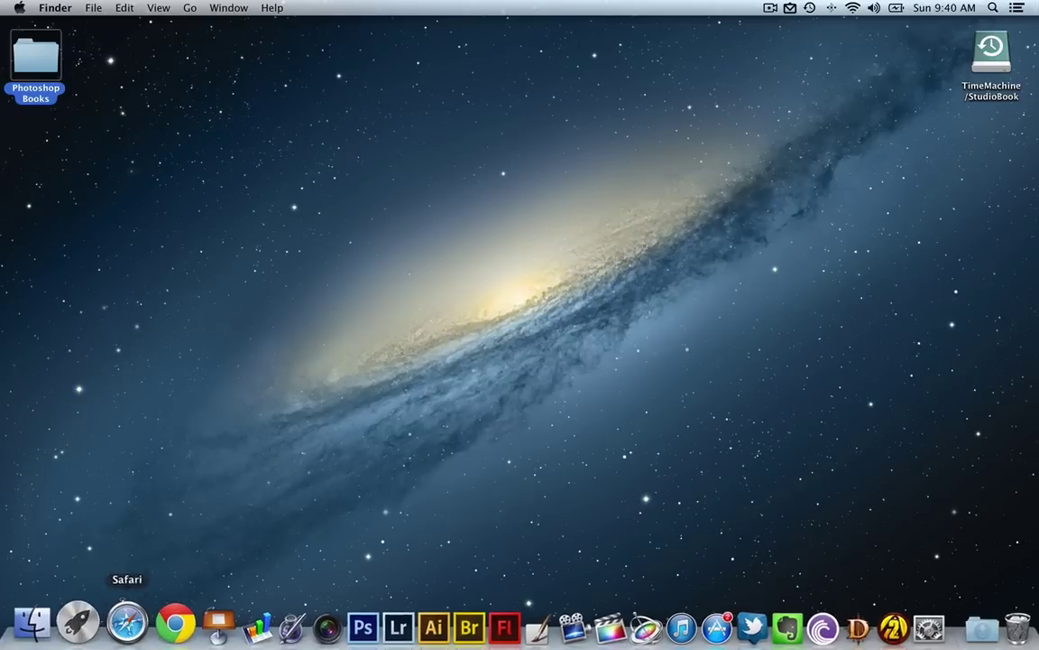
{"action": "left_click", "coordinate": [96, 618]}
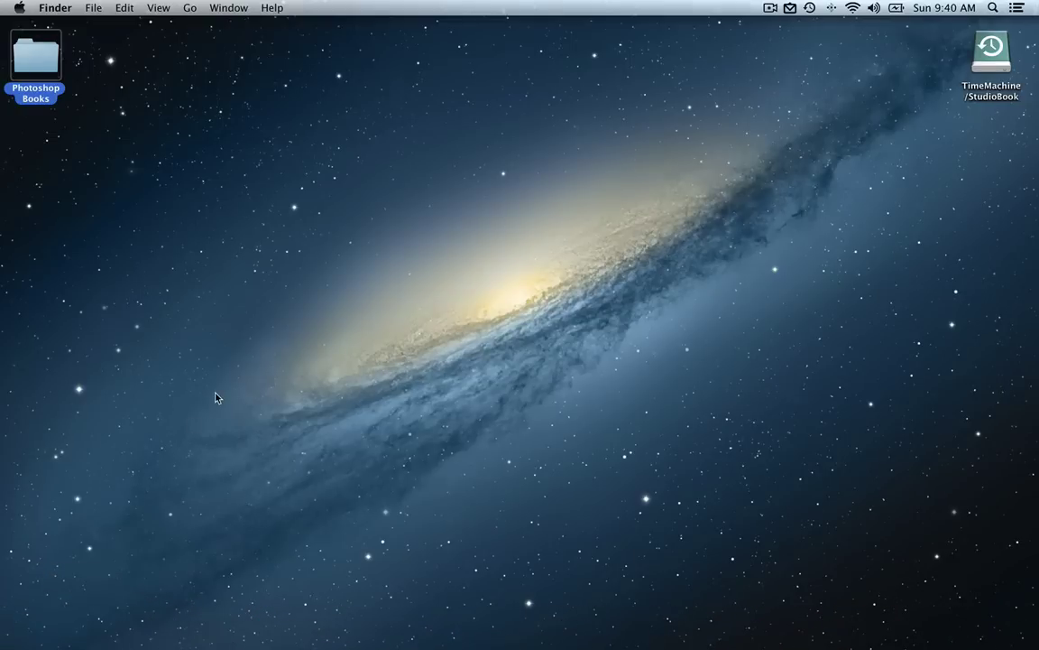
{"action": "key", "text": "F4"}
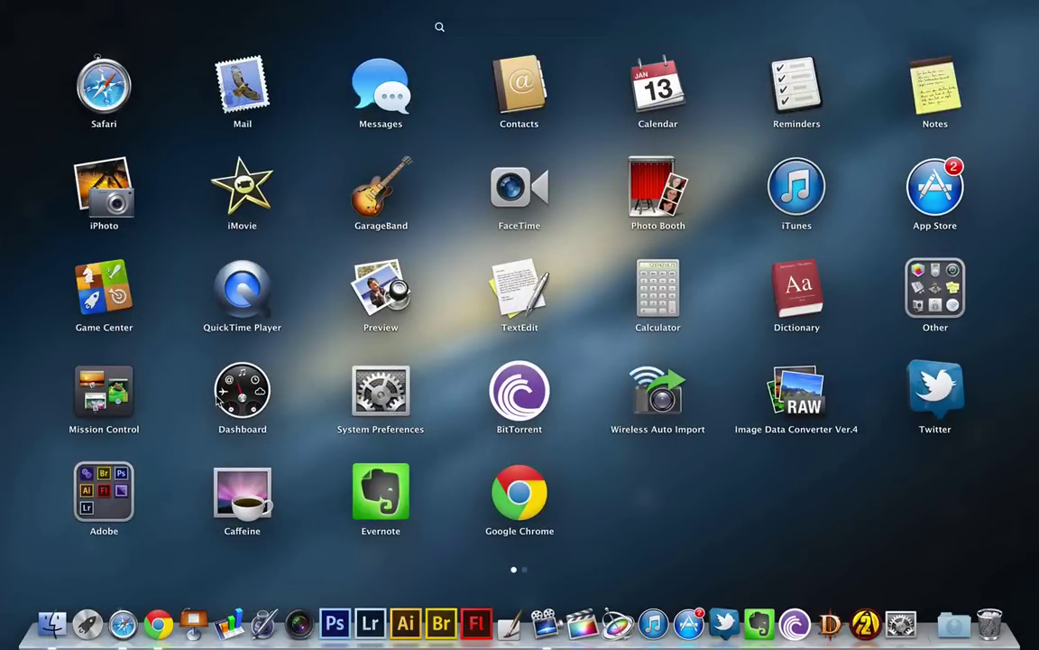
{"action": "scroll", "coordinate": [499, 289], "scroll_direction": "right", "scroll_amount": 5}
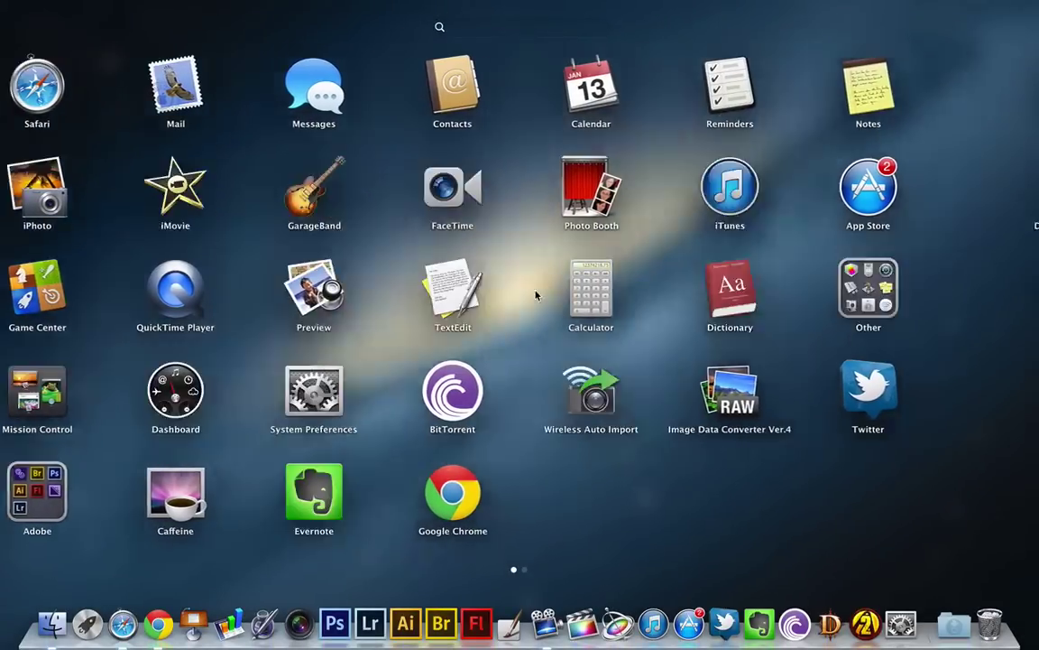
{"action": "scroll", "coordinate": [531, 291], "scroll_direction": "left", "scroll_amount": 5}
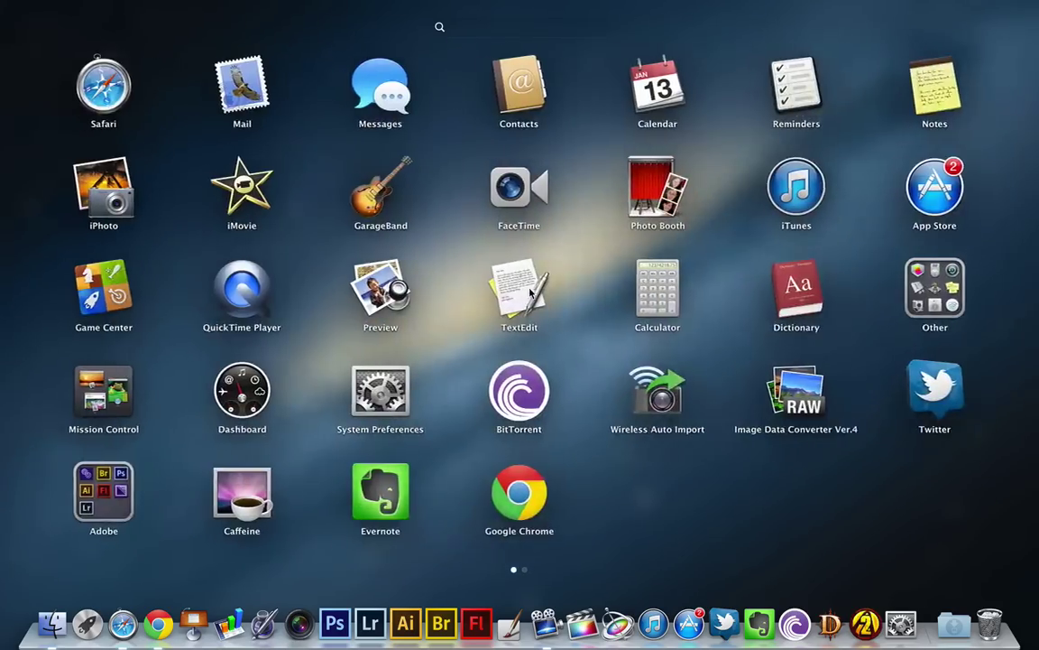
{"action": "scroll", "coordinate": [533, 292], "scroll_direction": "right", "scroll_amount": 5}
{"action": "scroll", "coordinate": [539, 293], "scroll_direction": "left", "scroll_amount": 5}
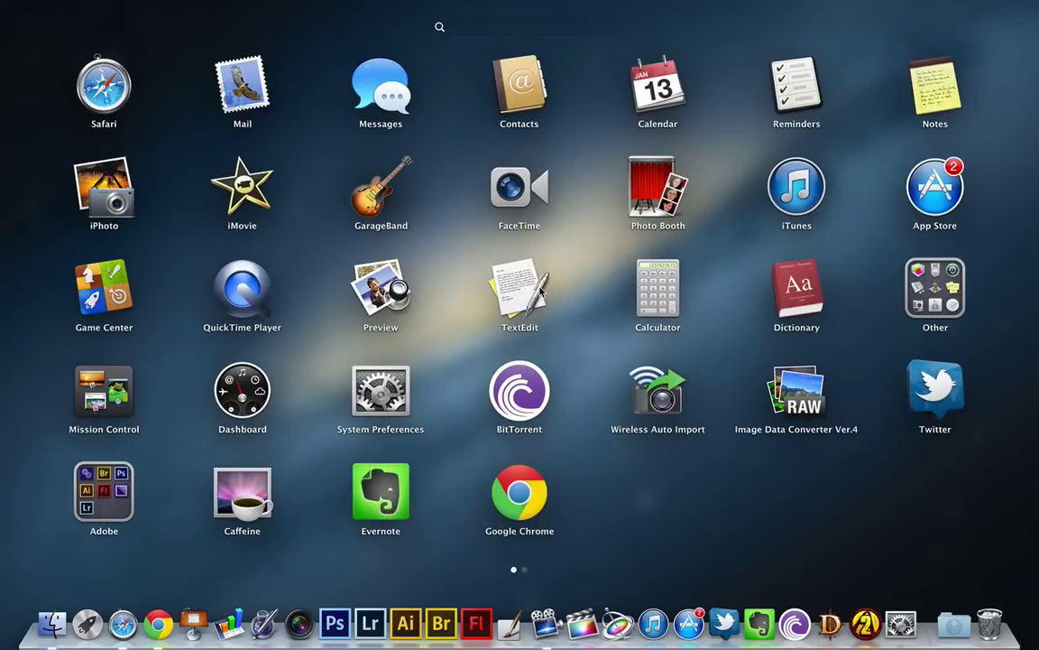
{"action": "scroll", "coordinate": [539, 290], "scroll_direction": "right", "scroll_amount": 5}
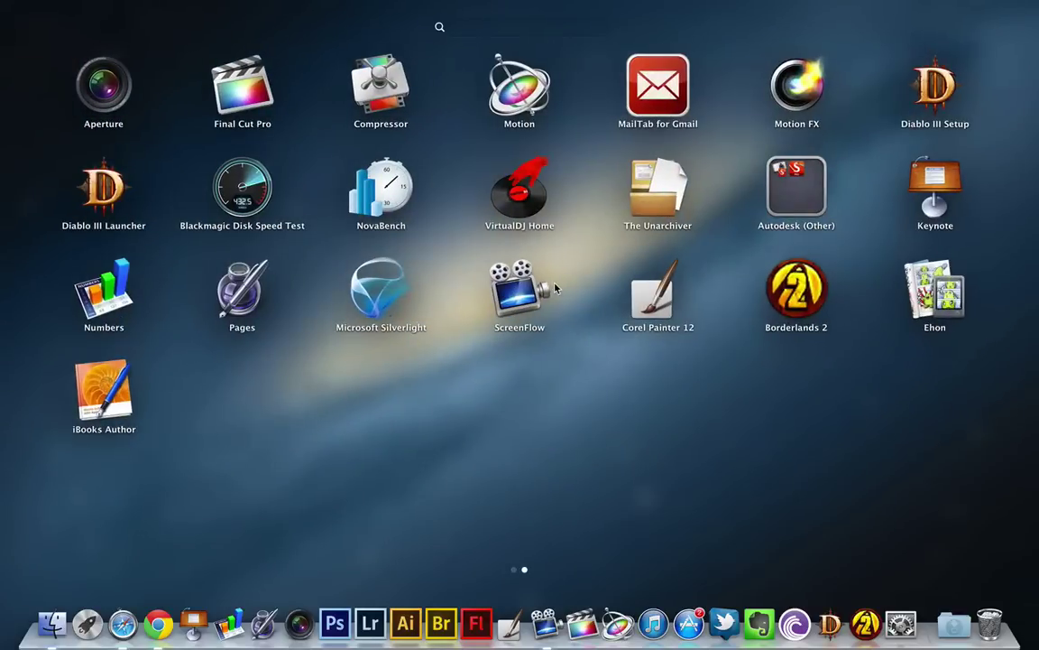
{"action": "scroll", "coordinate": [555, 287], "scroll_direction": "left", "scroll_amount": 5}
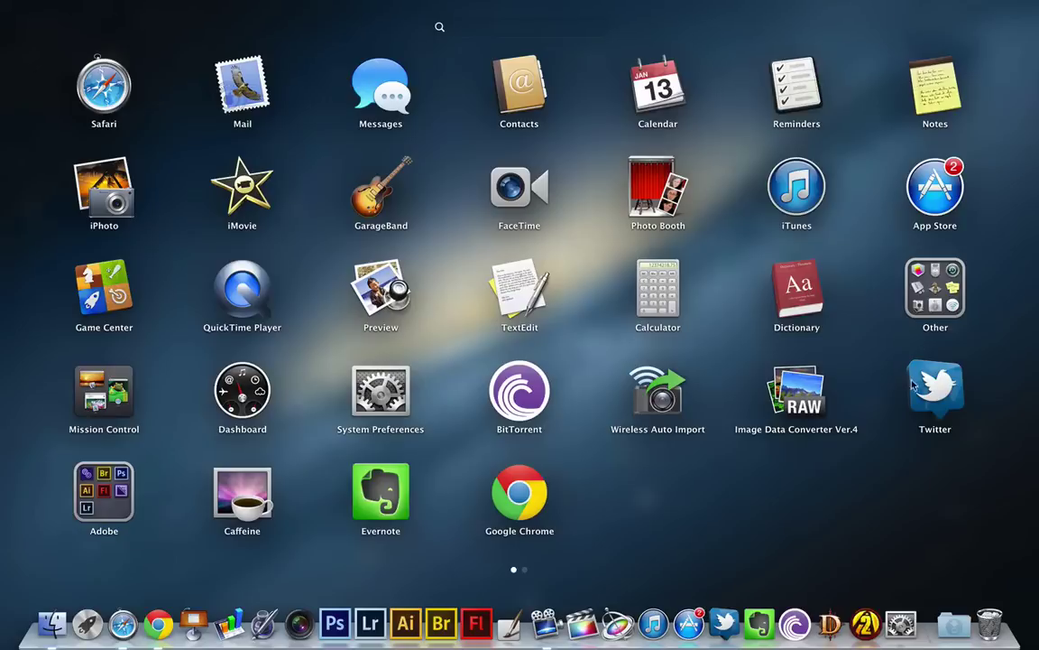
- Rearrange the first Launchpad page by moving Twitter up beside Contacts and Calendar down to the third row beside TextEdit
{"action": "left_click_drag", "start_coordinate": [935, 388], "coordinate": [799, 90]}
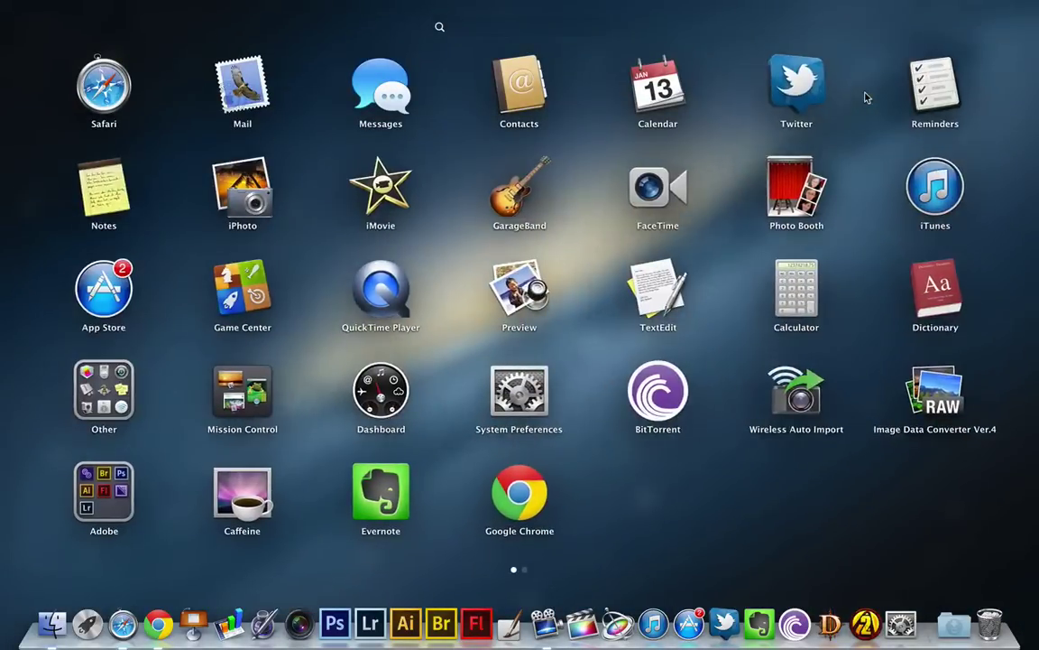
{"action": "left_click_drag", "start_coordinate": [636, 95], "coordinate": [619, 261]}
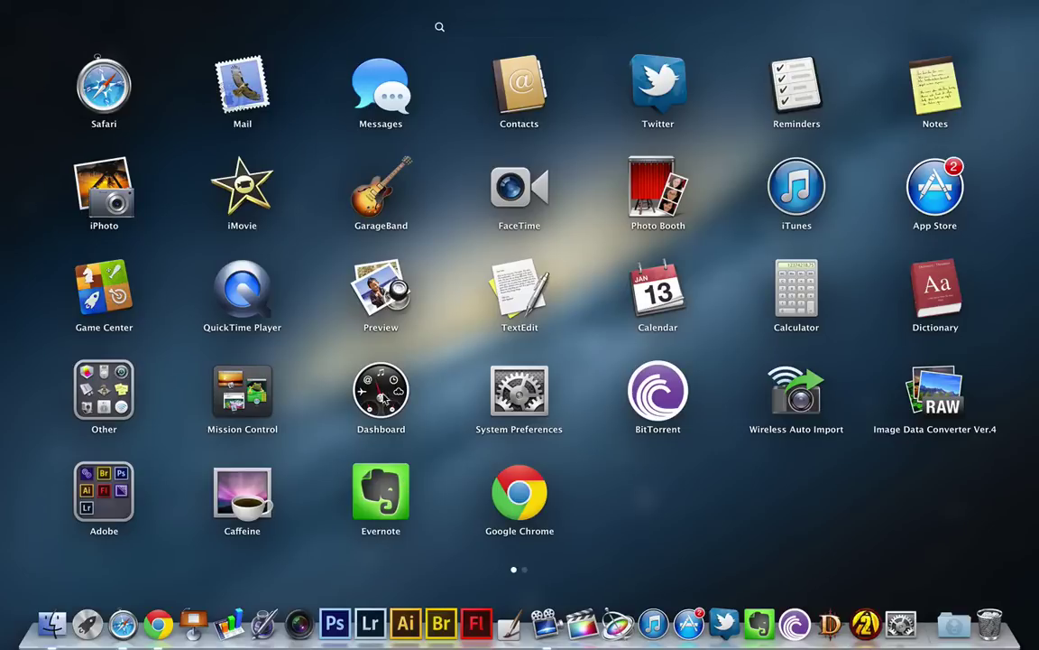
- Group Dashboard with System Preferences in a Launchpad folder, and dissolve the folder by moving Dashboard back out to the page
{"action": "left_click_drag", "start_coordinate": [391, 403], "coordinate": [519, 404]}
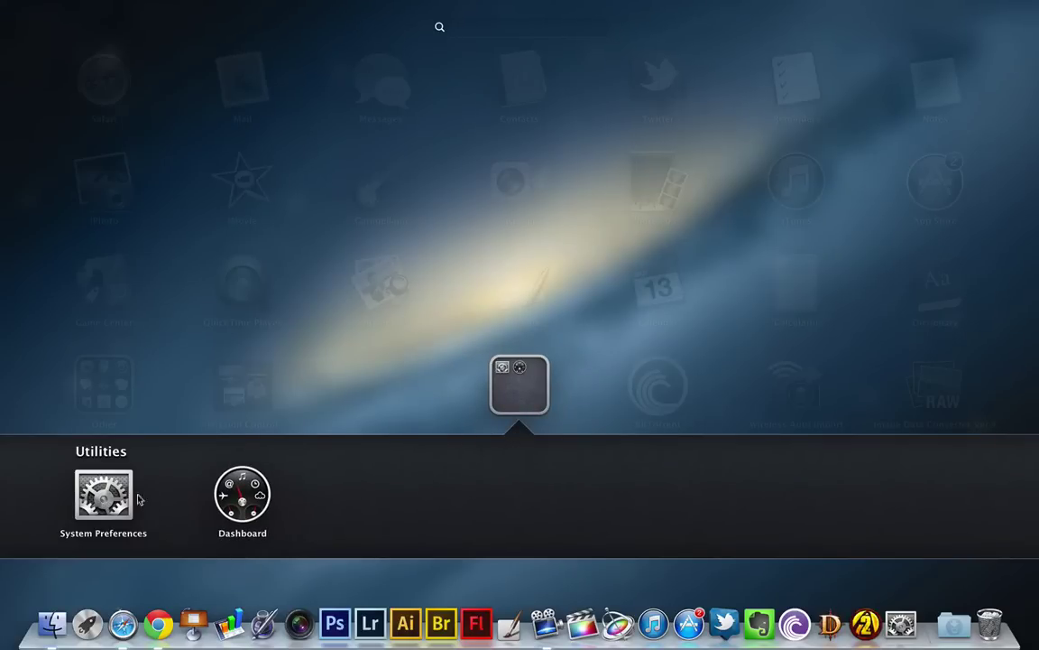
{"action": "left_click_drag", "start_coordinate": [240, 495], "coordinate": [492, 476]}
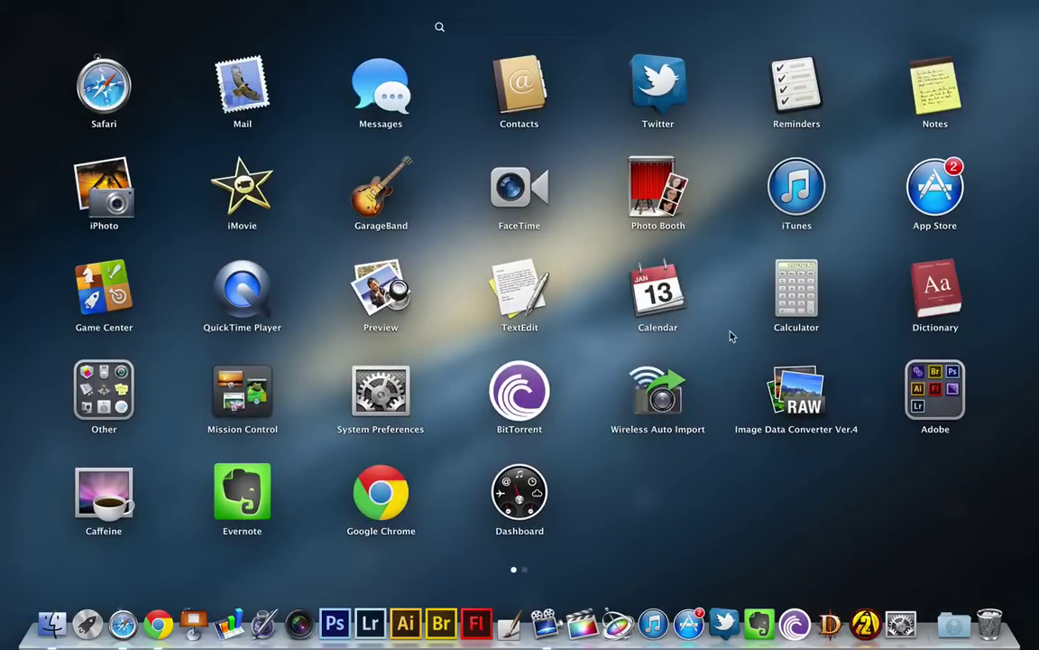
- Create a Launchpad folder from Calculator and Calendar, and add TextEdit to it
{"action": "left_click_drag", "start_coordinate": [798, 304], "coordinate": [615, 307]}
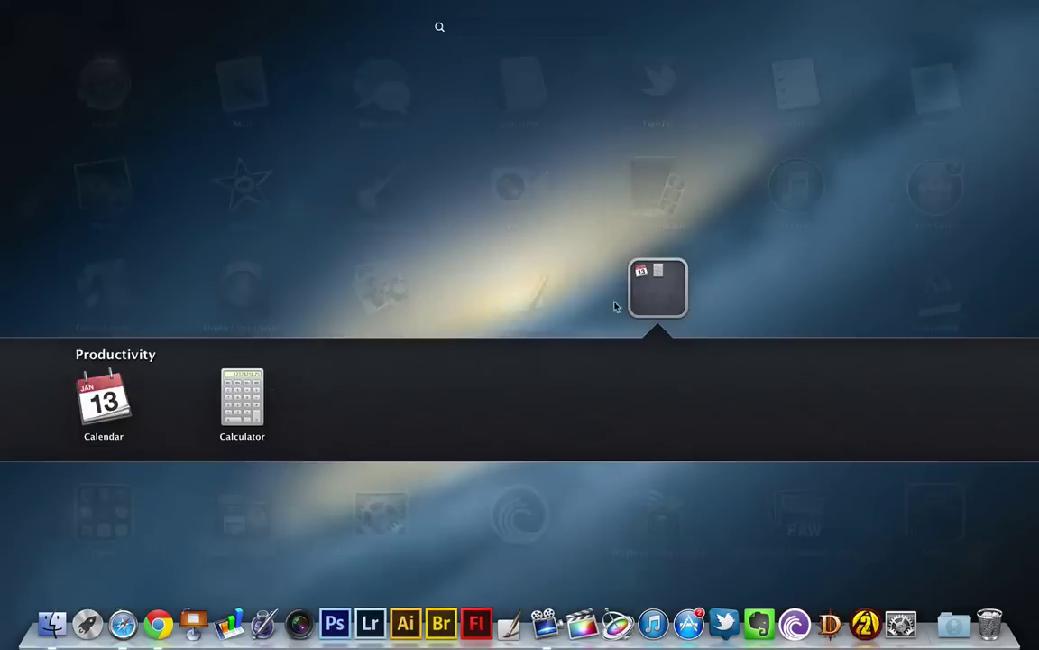
{"action": "left_click", "coordinate": [464, 275]}
{"action": "left_click_drag", "start_coordinate": [519, 287], "coordinate": [643, 303]}
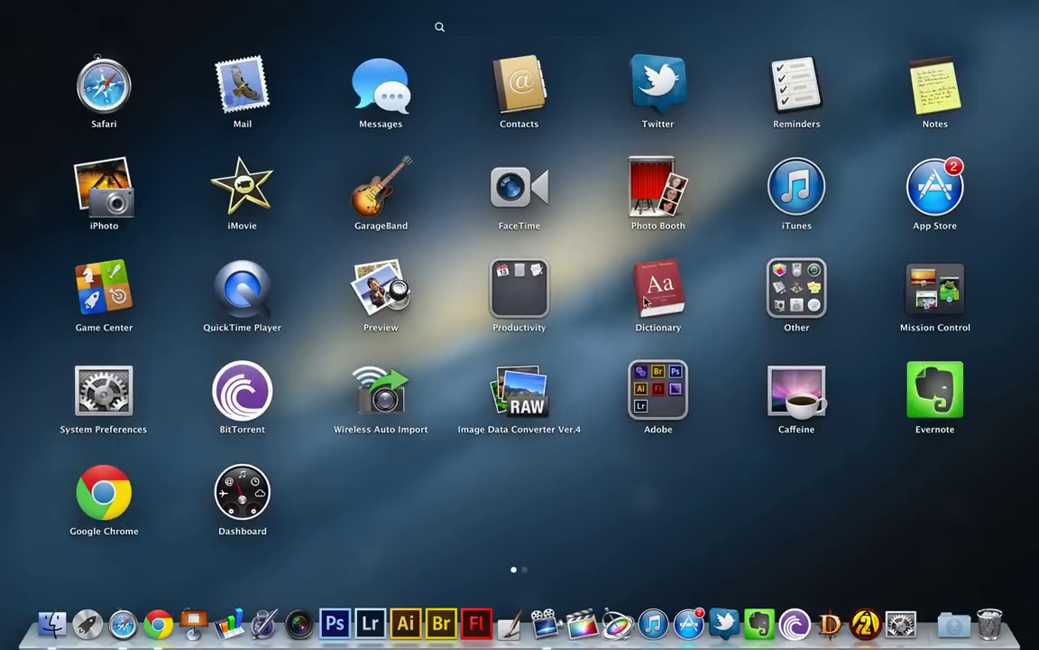
- Rename the folder holding Calendar, Calculator and TextEdit to "Tasks" and close it
{"action": "left_click", "coordinate": [521, 306]}
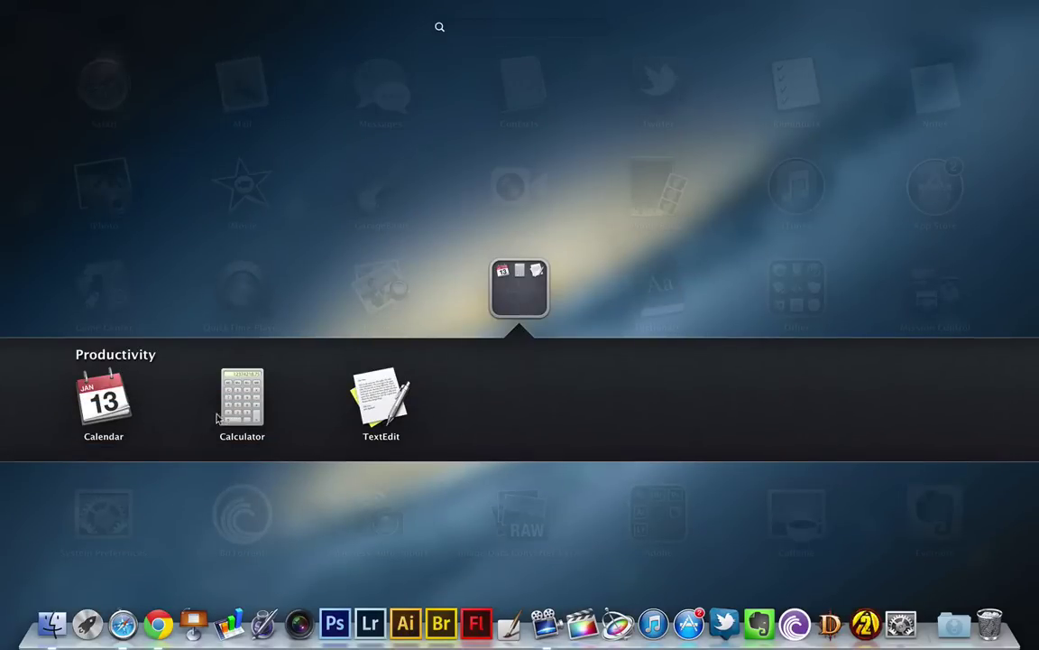
{"action": "left_click", "coordinate": [141, 358]}
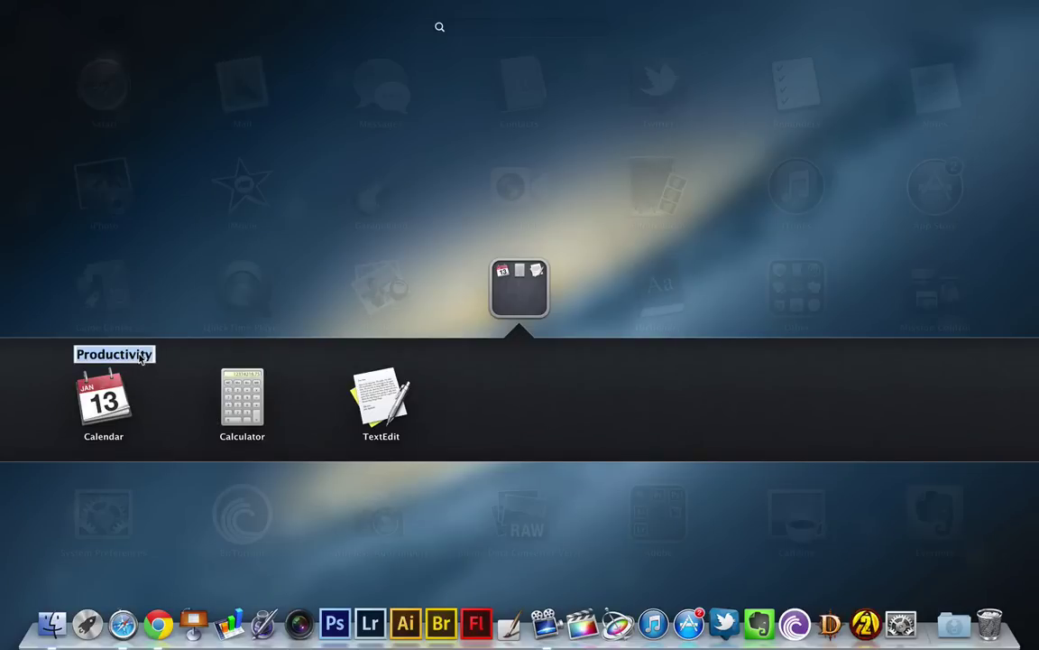
{"action": "key", "text": "BackSpace"}
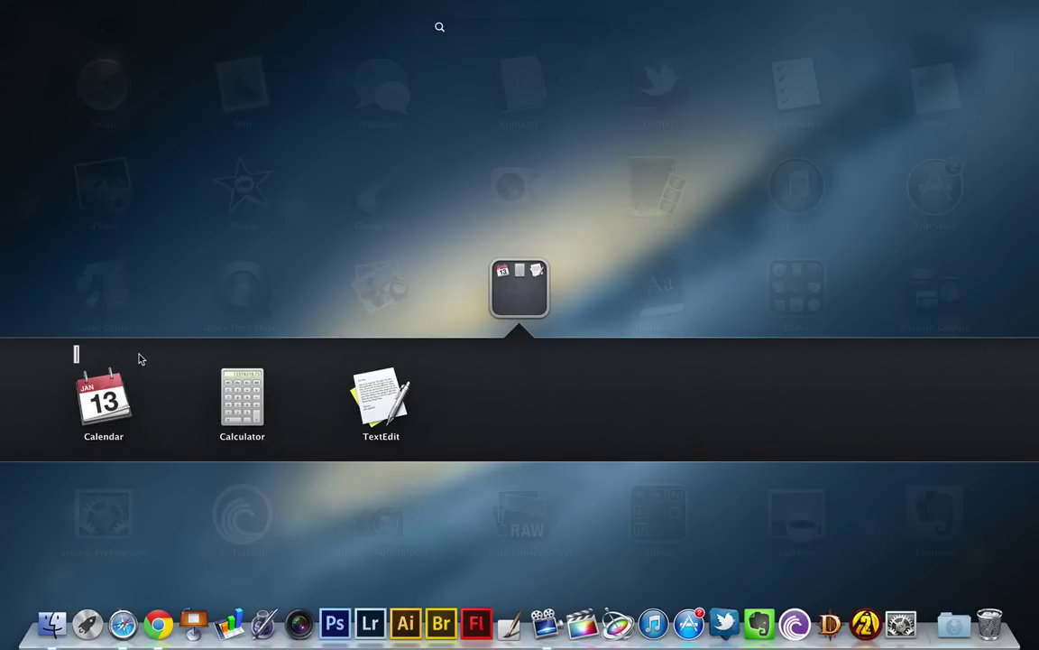
{"action": "type", "text": "Tasks"}
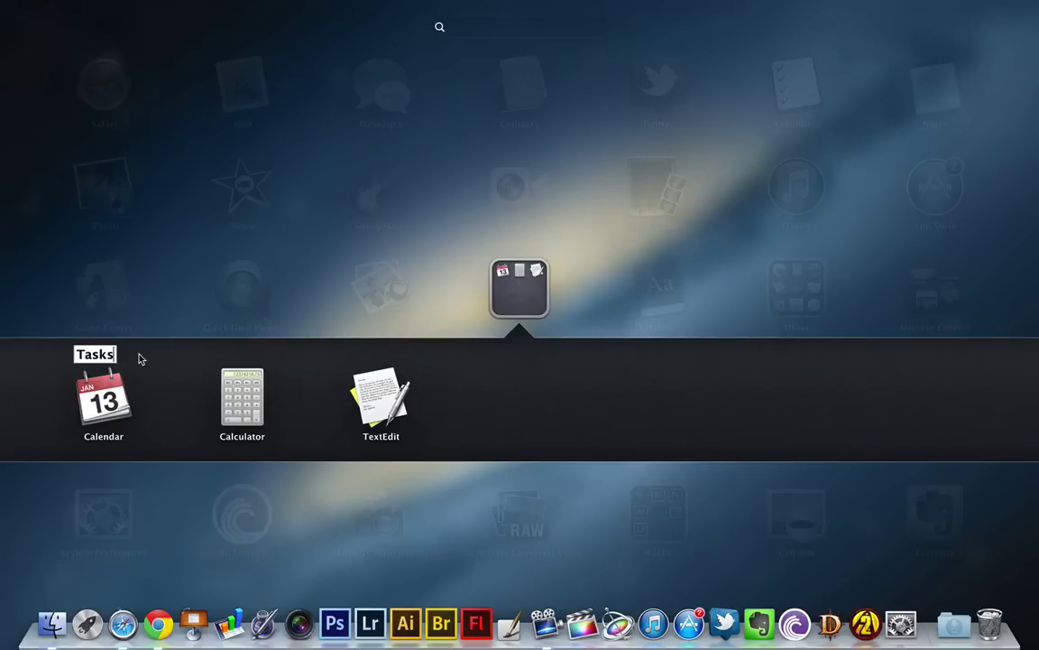
{"action": "key", "text": "Return"}
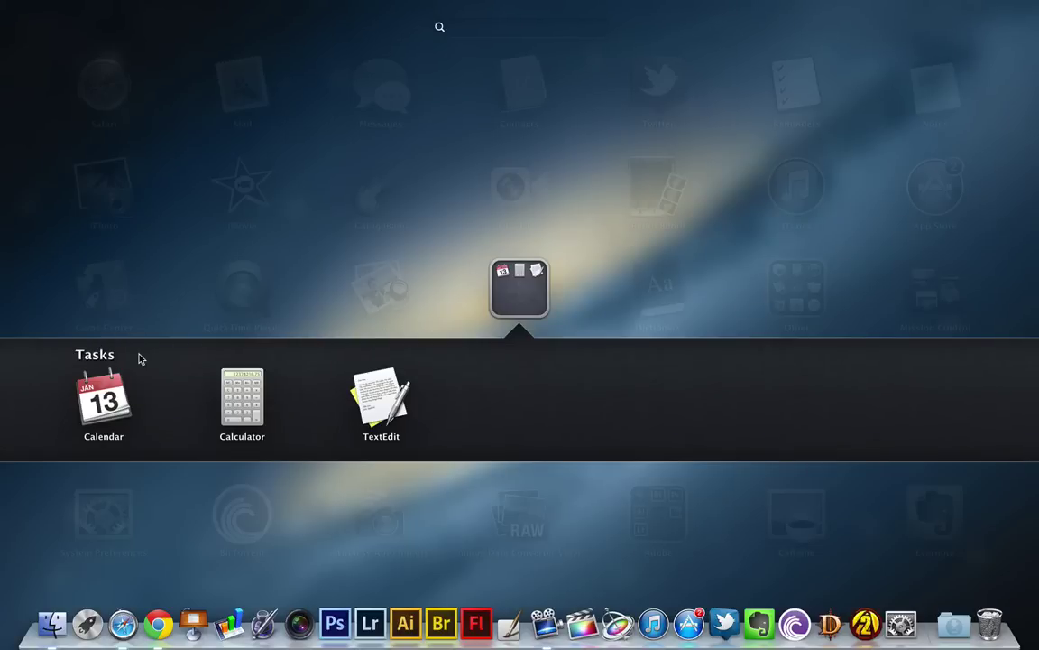
{"action": "left_click", "coordinate": [418, 325]}
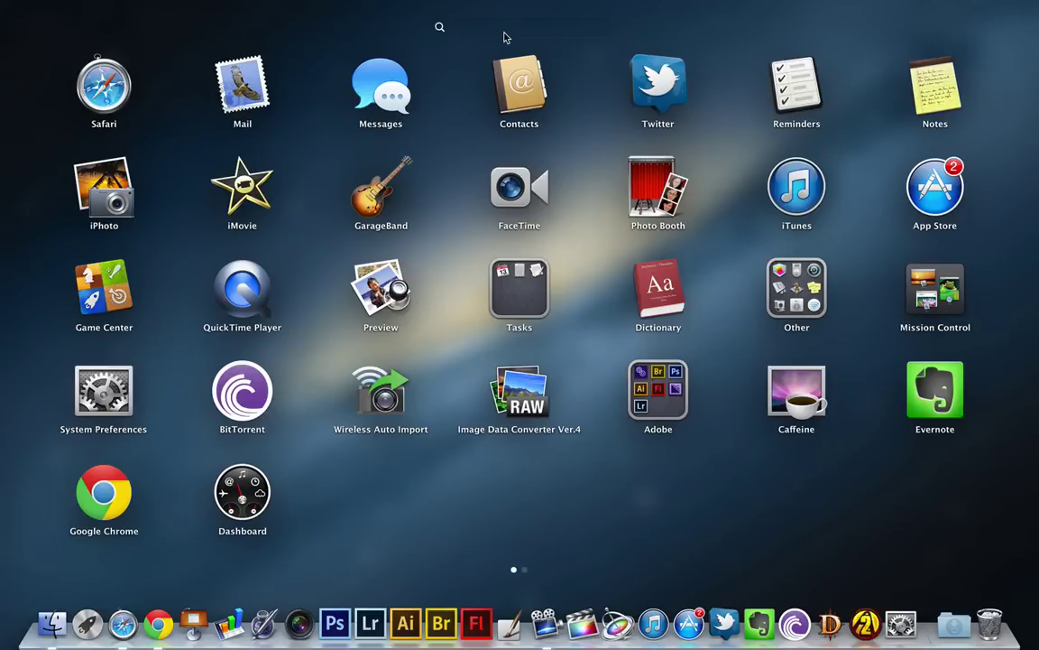
- Search Launchpad for "photo", clear the search and leave Launchpad
{"action": "type", "text": "photo"}
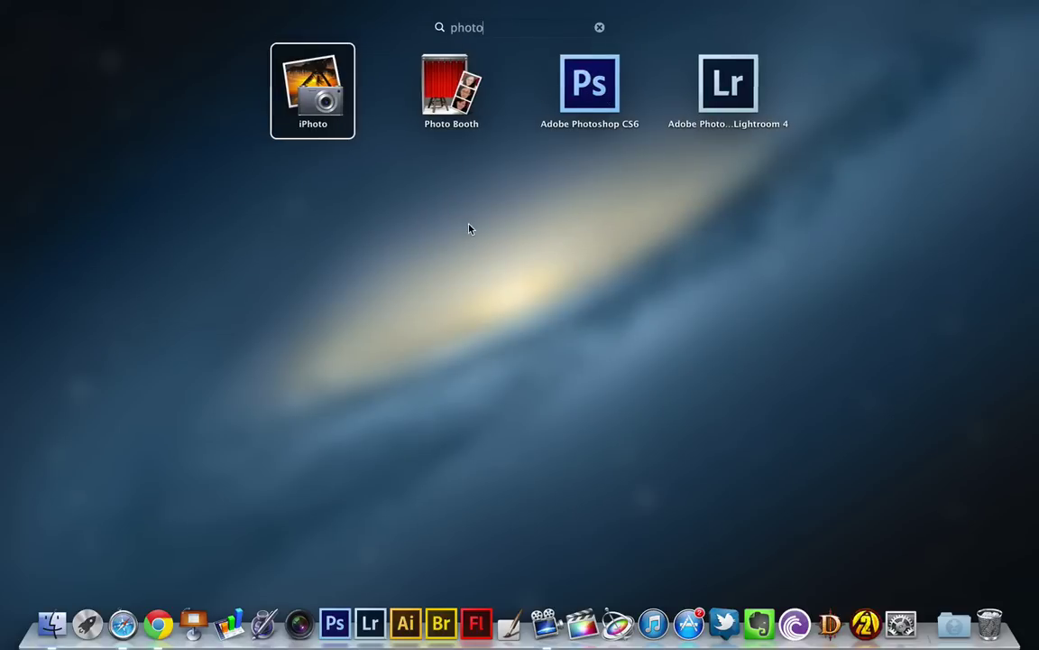
{"action": "left_click", "coordinate": [599, 28]}
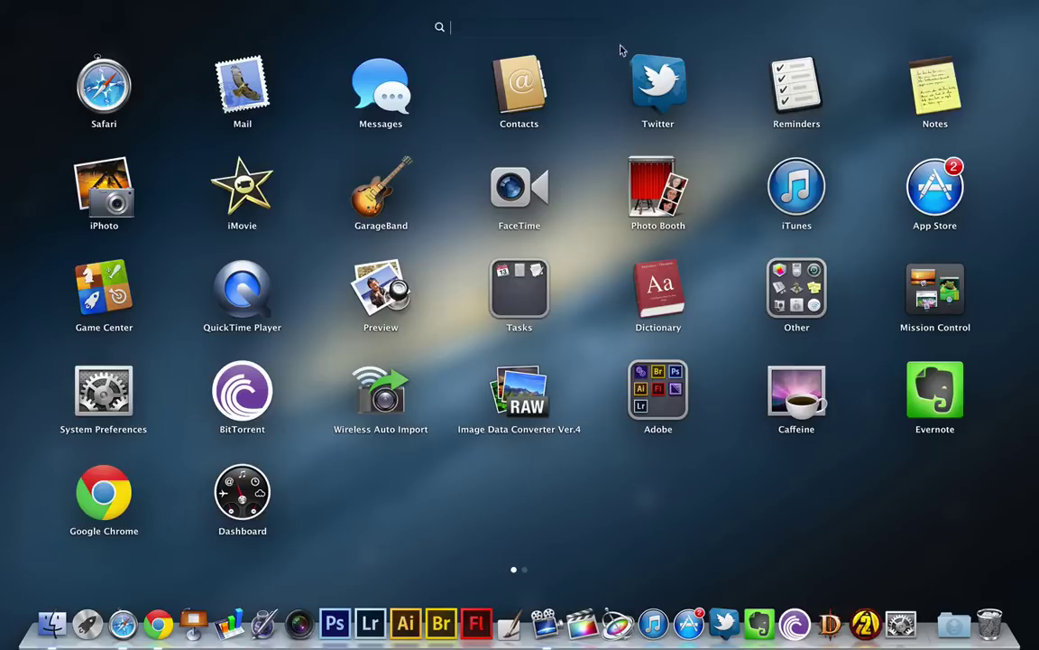
{"action": "left_click", "coordinate": [667, 24]}
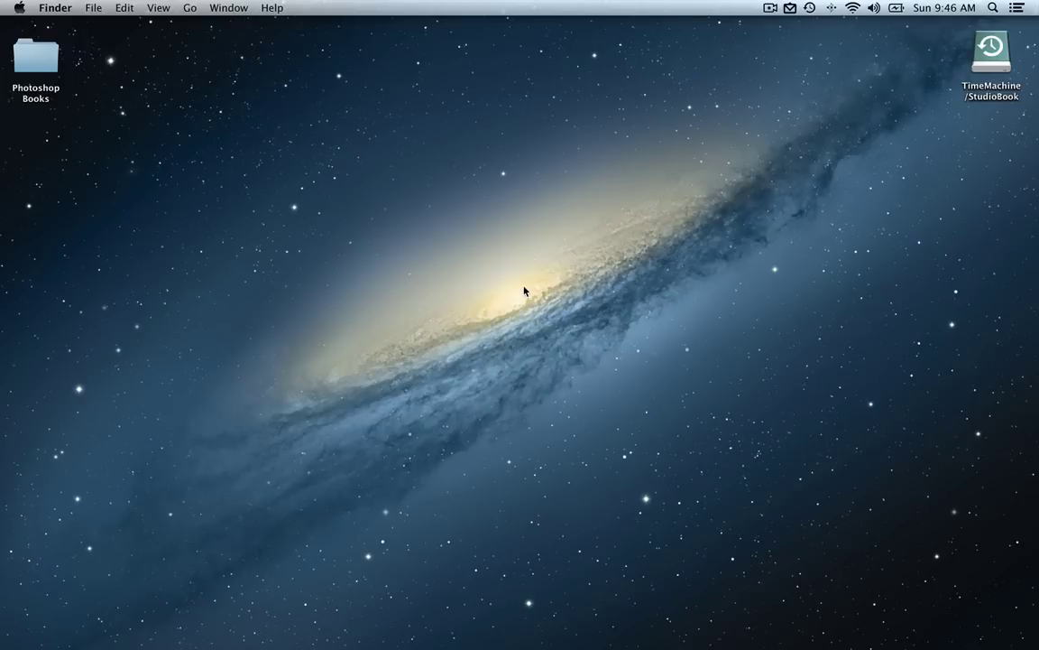
- Open the first birthday event listed in Notification Center to view its details in Calendar, and quit Calendar
{"action": "mouse_move", "coordinate": [352, 642]}
{"action": "scroll", "coordinate": [431, 371], "scroll_direction": "right", "scroll_amount": 3}
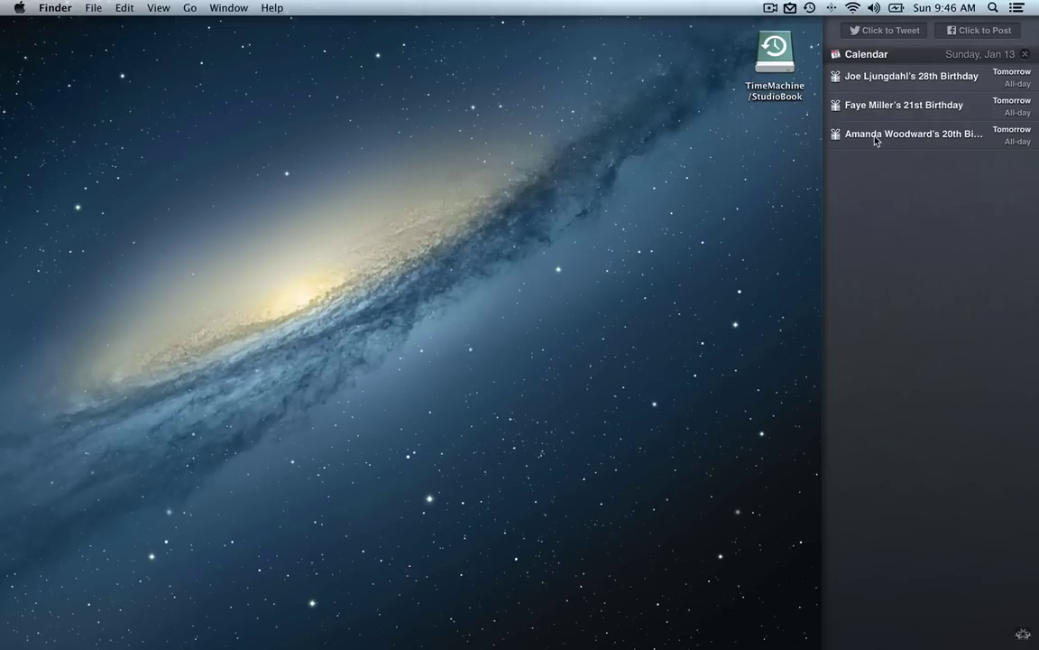
{"action": "left_click", "coordinate": [872, 79]}
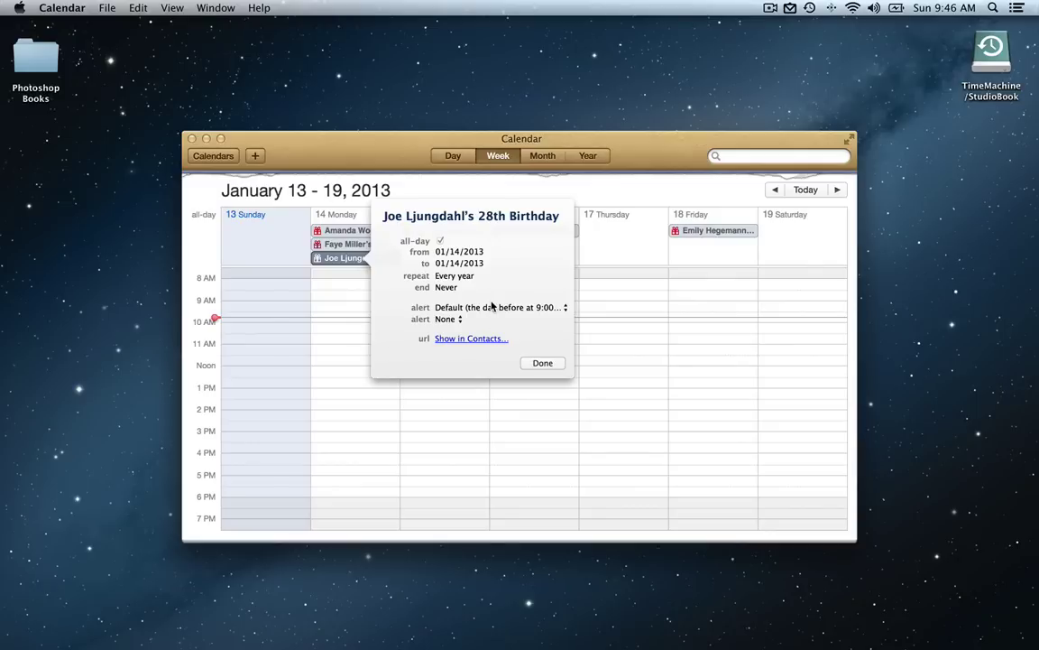
{"action": "key", "text": "super+q"}
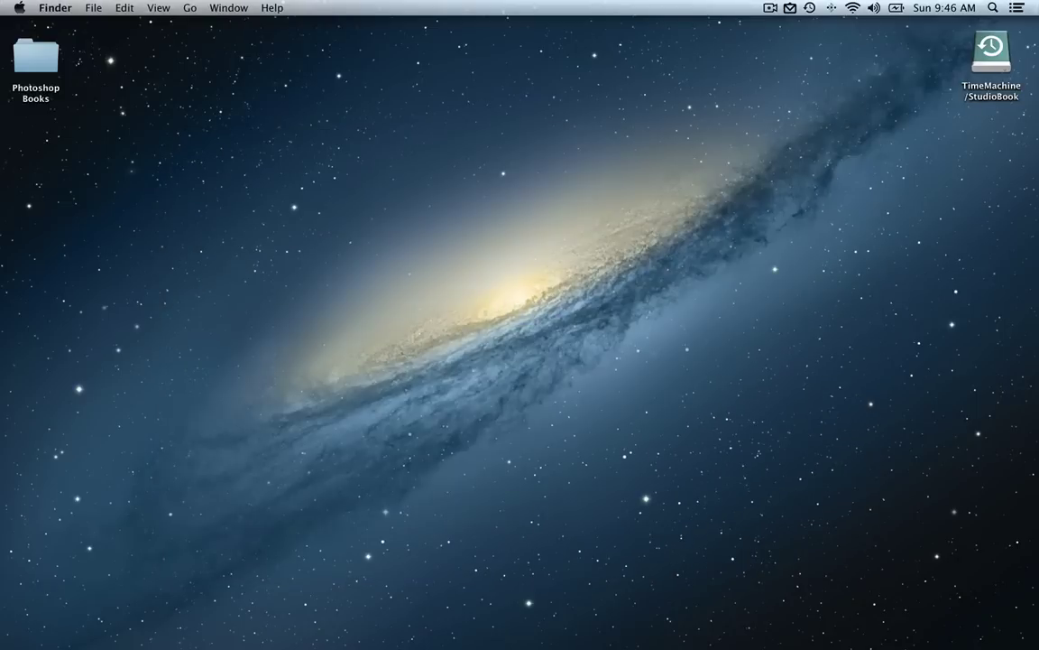
- Show Notification Center again and view its Facebook post form, discarding the empty post
{"action": "scroll", "coordinate": [814, 98], "scroll_direction": "right", "scroll_amount": 3}
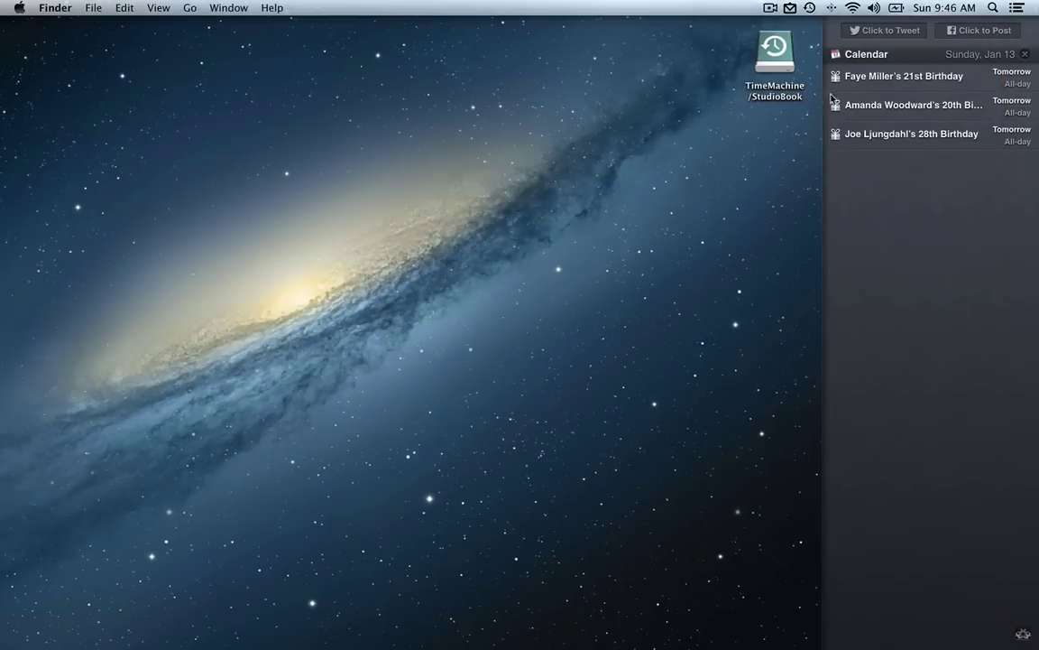
{"action": "left_click", "coordinate": [985, 33]}
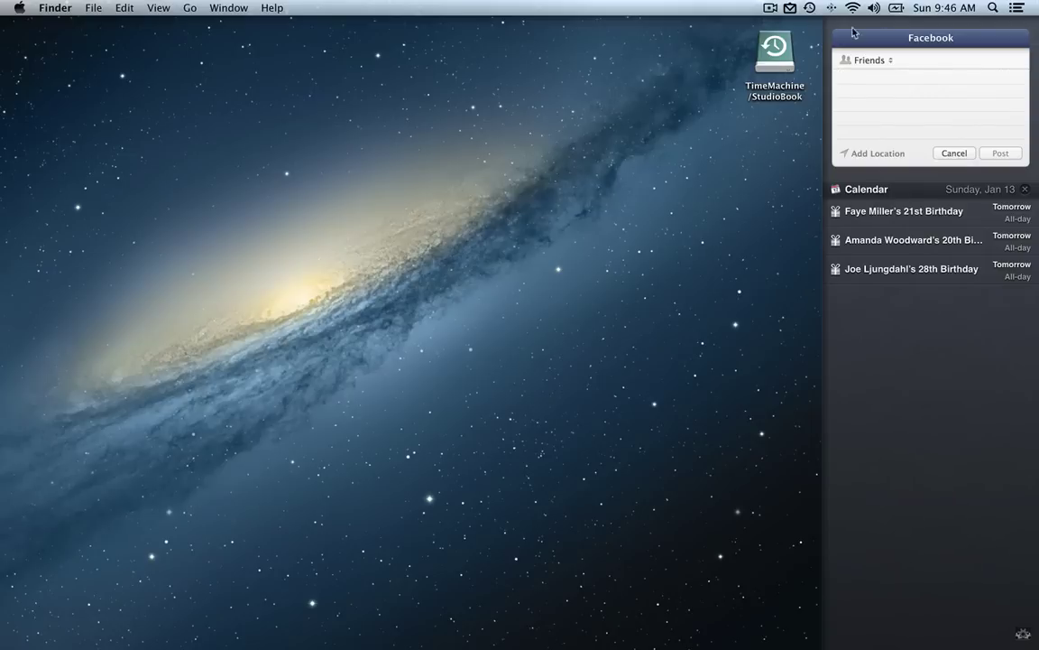
{"action": "left_click", "coordinate": [955, 153]}
- Send a tweet reading "Showing A demo" from Notification Center
{"action": "left_click", "coordinate": [889, 29]}
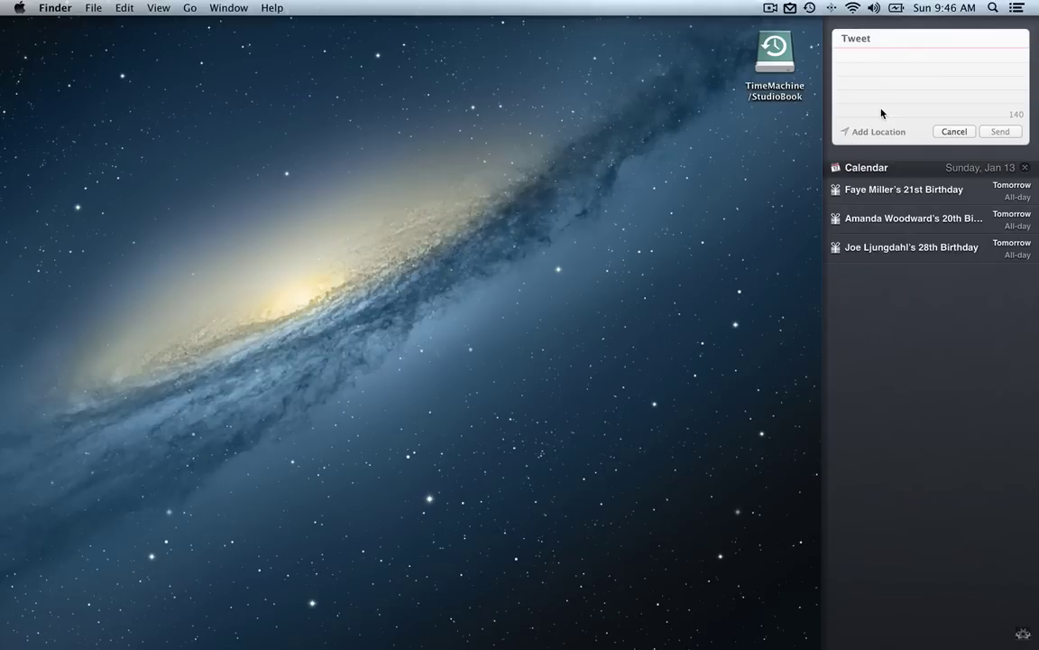
{"action": "type", "text": "Showing A demo OF "}
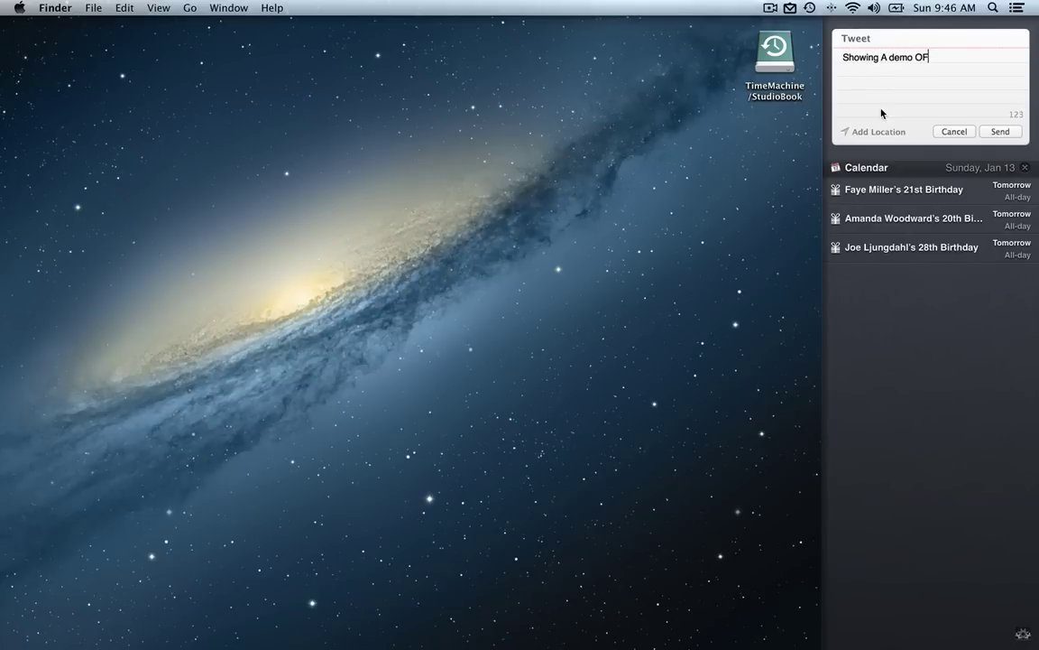
{"action": "type", "text": " noti"}
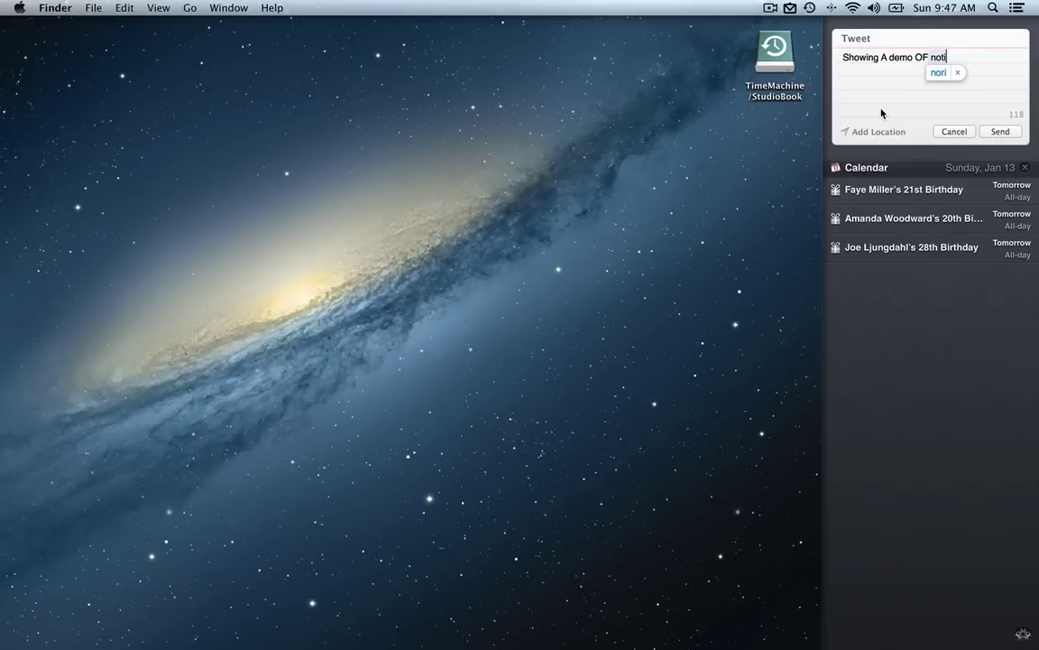
{"action": "key", "text": "BackSpace"}
{"action": "key", "text": "BackSpace"}
{"action": "key", "text": "BackSpace"}
{"action": "key", "text": "BackSpace"}
{"action": "key", "text": "BackSpace"}
{"action": "key", "text": "BackSpace"}
{"action": "key", "text": "BackSpace"}
{"action": "key", "text": "BackSpace"}
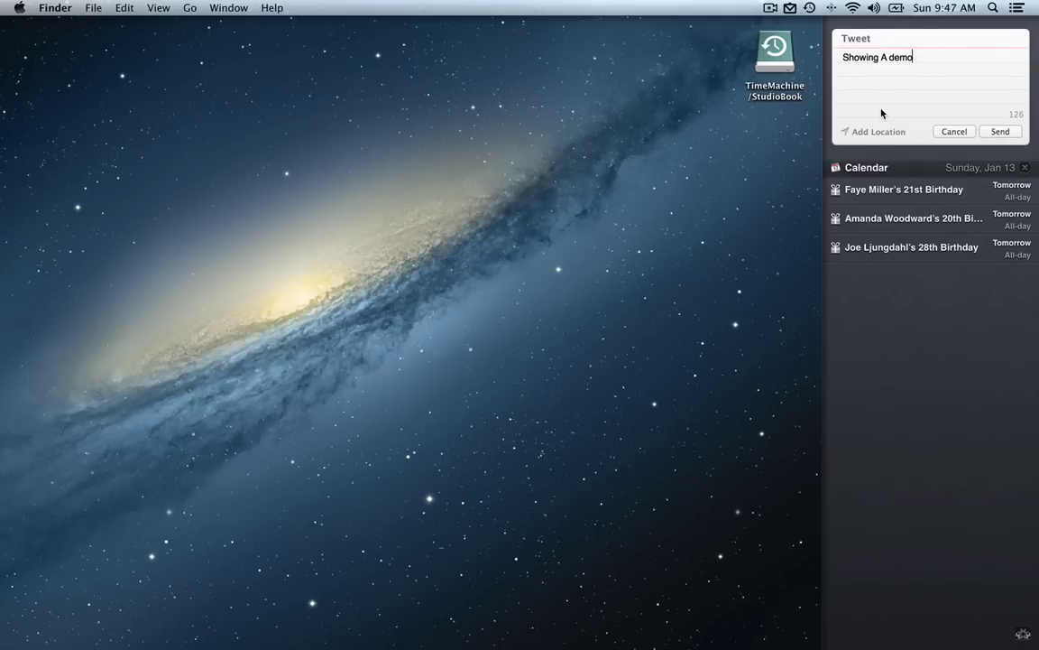
{"action": "left_click", "coordinate": [994, 132]}
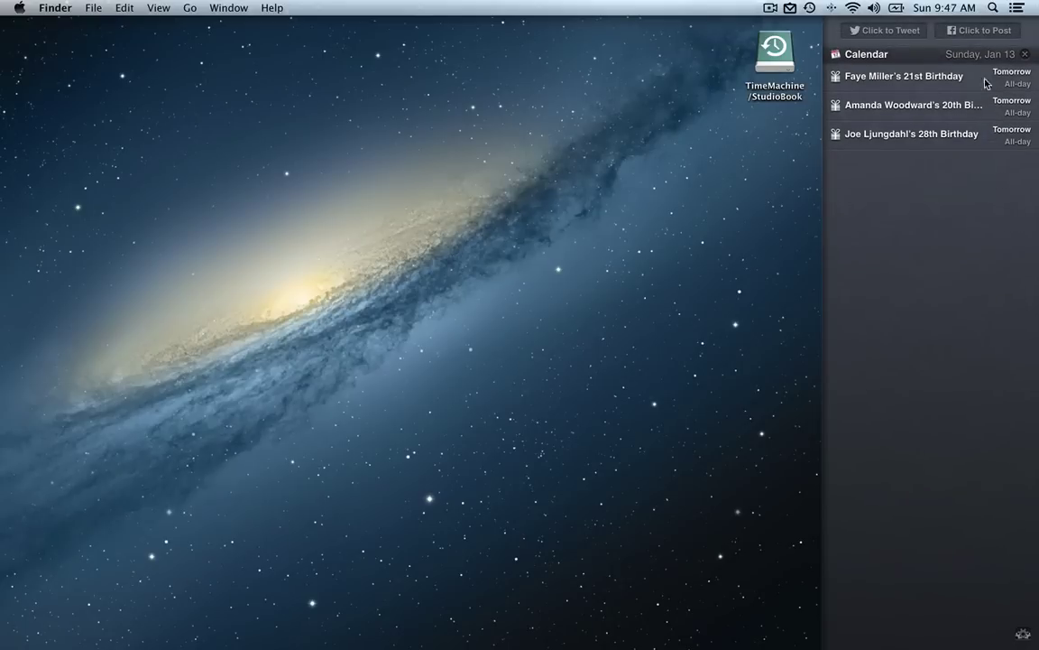
- Post "Showing a Demo" to Facebook from Notification Center and hide Notification Center
{"action": "left_click", "coordinate": [979, 31]}
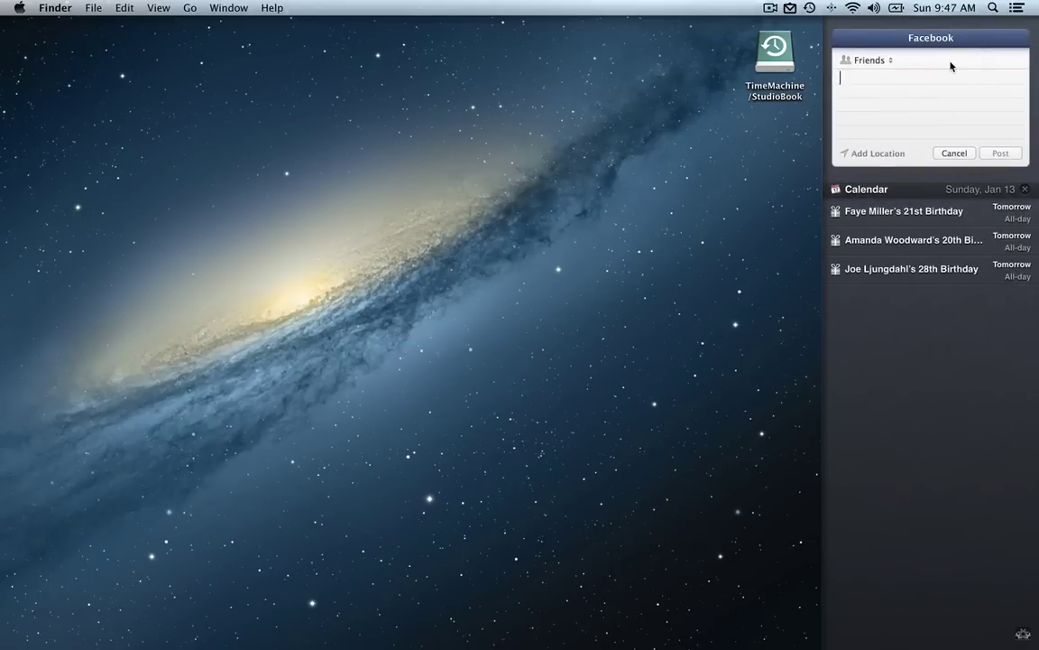
{"action": "type", "text": "Showing a Demo"}
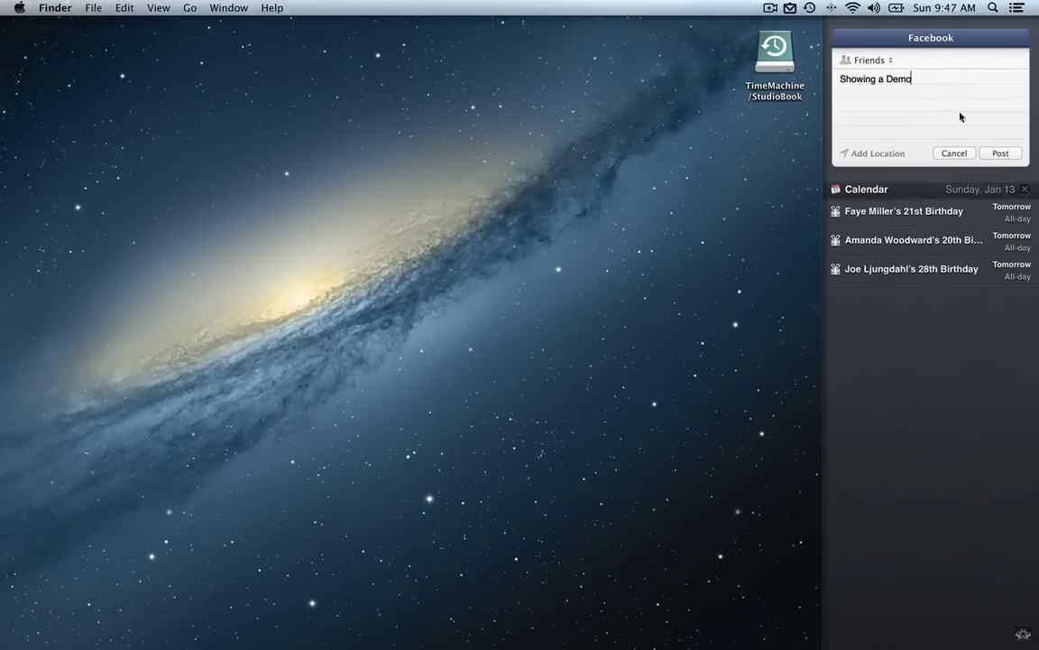
{"action": "left_click", "coordinate": [1001, 153]}
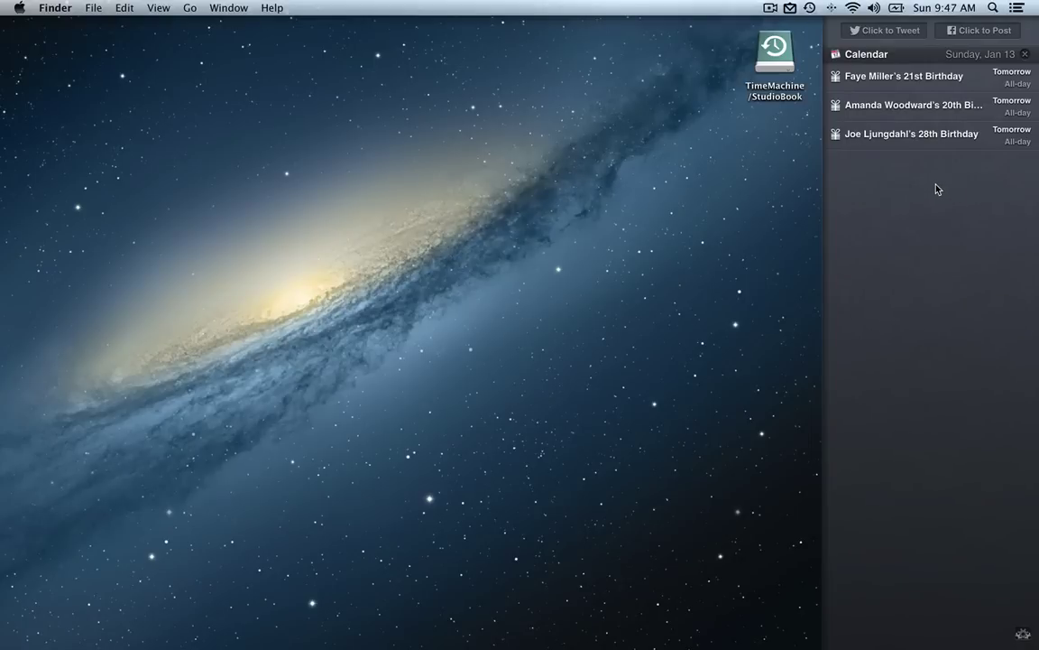
{"action": "scroll", "coordinate": [936, 188], "scroll_direction": "right", "scroll_amount": 5}
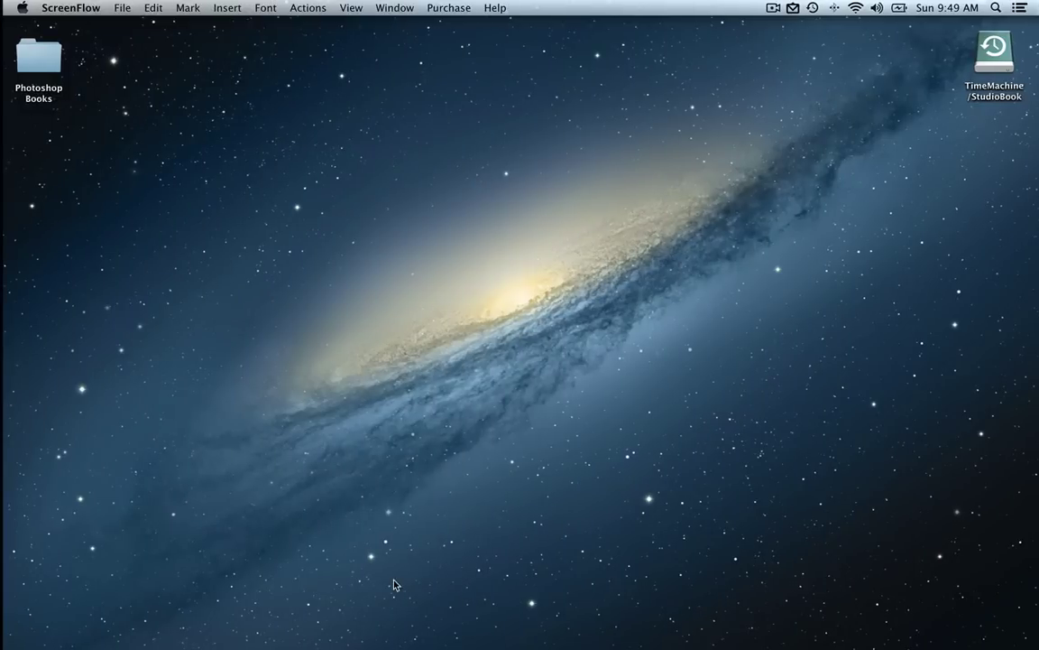
- Switch to Safari and hide its Reading List sidebar
{"action": "mouse_move", "coordinate": [180, 636]}
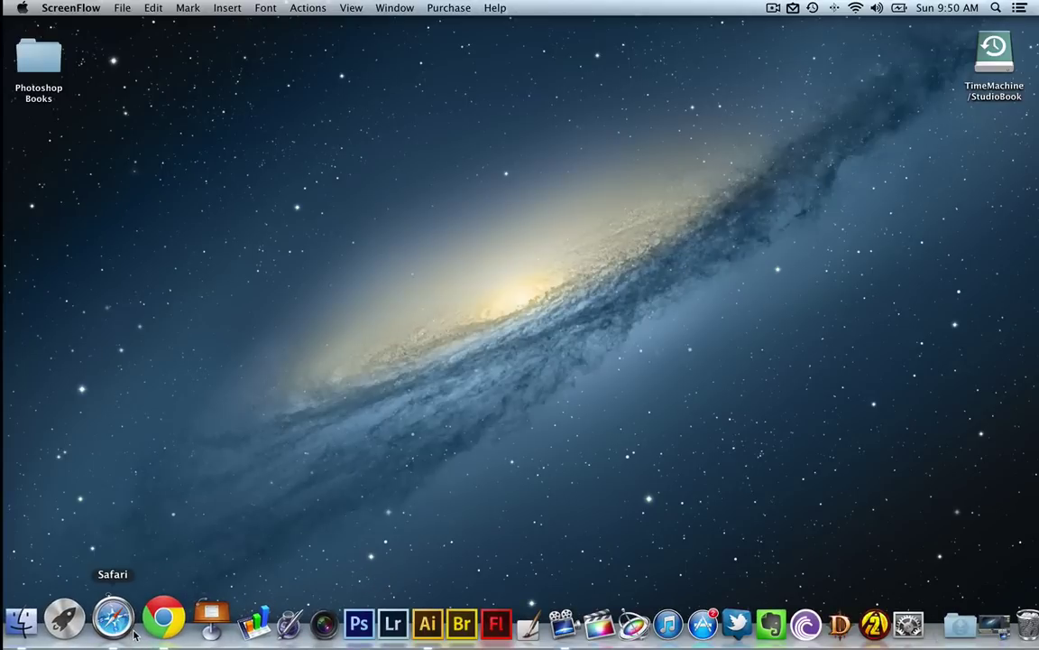
{"action": "left_click", "coordinate": [126, 631]}
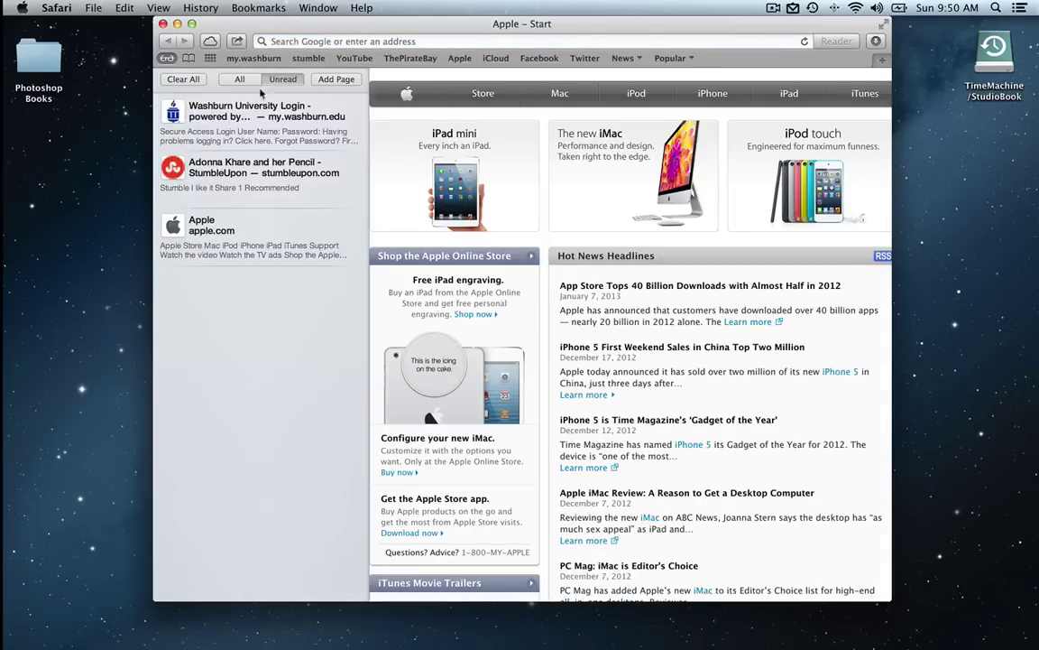
{"action": "left_click", "coordinate": [168, 59]}
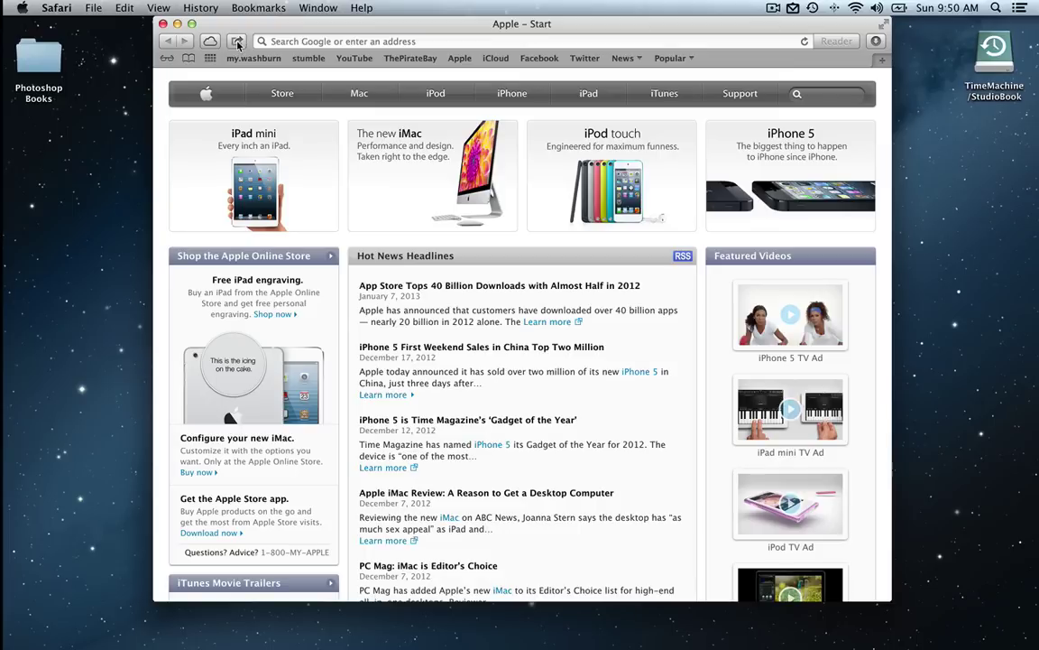
- Open CNN from the News bookmarks and go through its Health section to the "Sick? What to do" flu article
{"action": "left_click", "coordinate": [672, 57]}
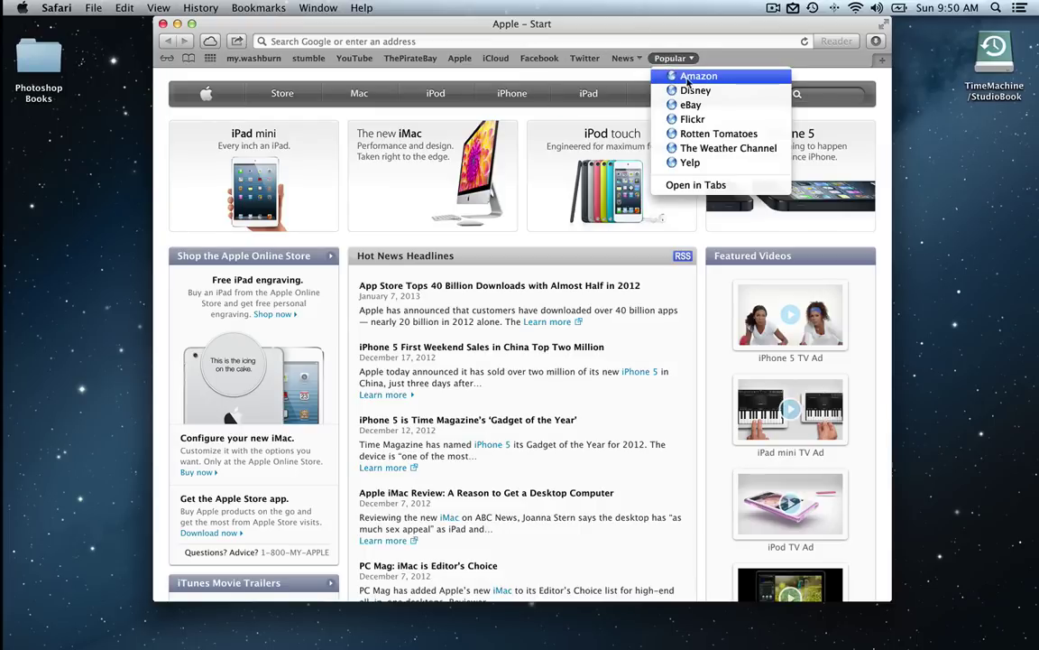
{"action": "left_click", "coordinate": [624, 58]}
{"action": "left_click", "coordinate": [623, 58]}
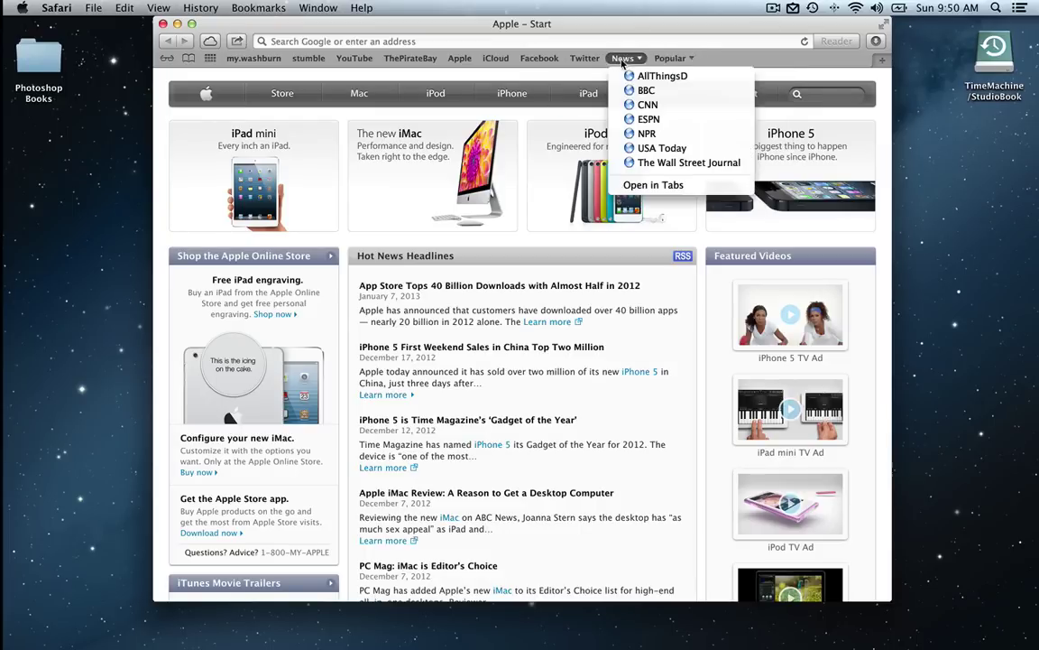
{"action": "left_click", "coordinate": [647, 105]}
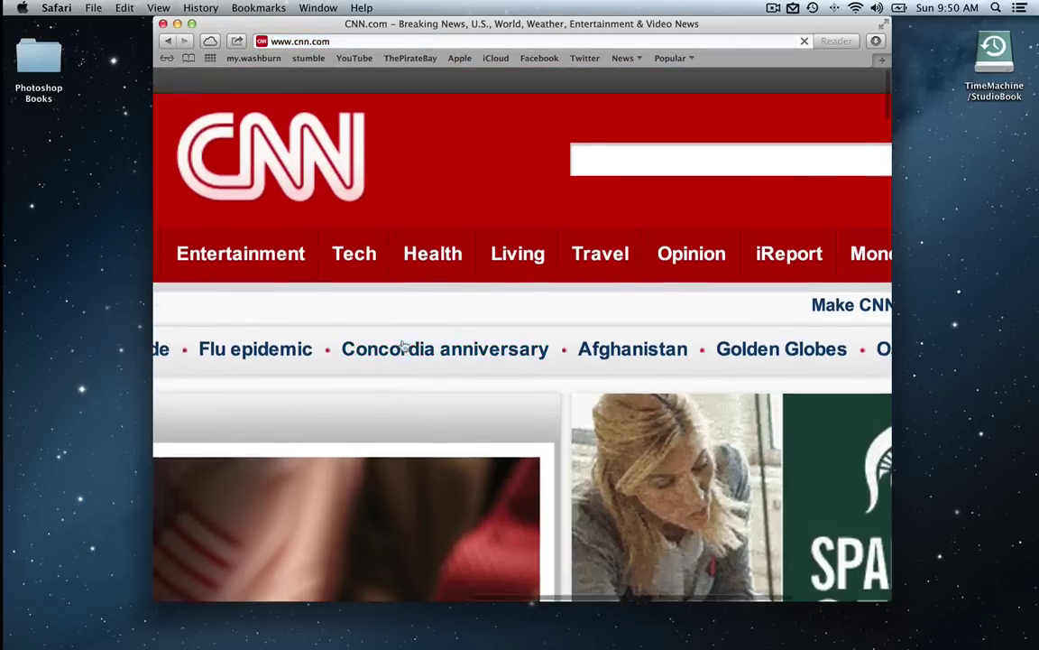
{"action": "left_click", "coordinate": [430, 317]}
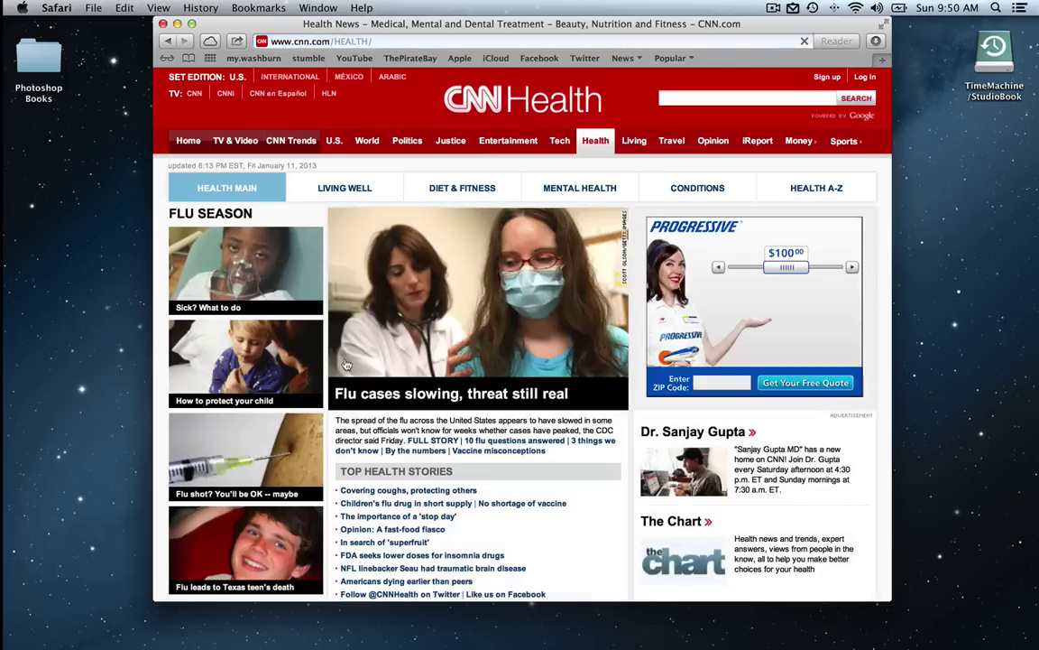
{"action": "left_click", "coordinate": [242, 277]}
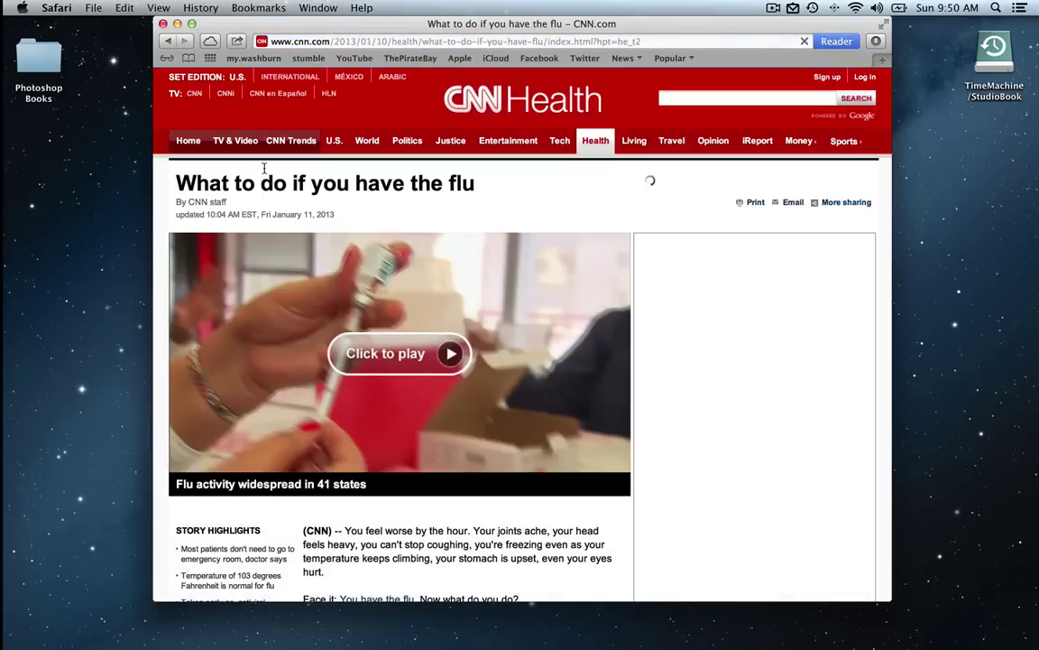
- Share the flu article on Twitter with the message "check this out"
{"action": "left_click", "coordinate": [239, 43]}
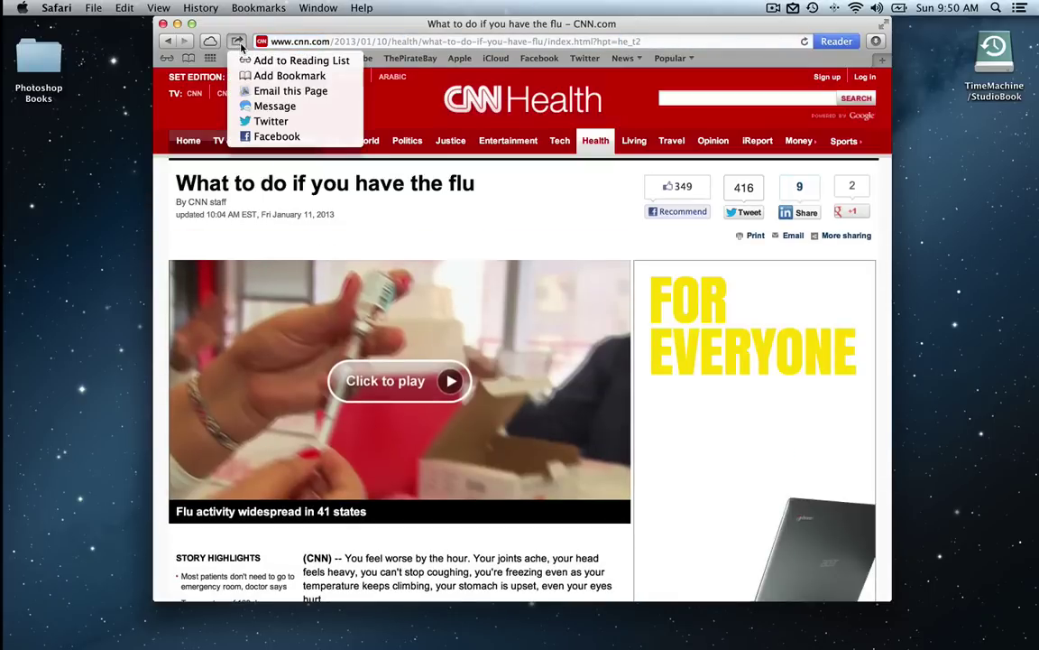
{"action": "left_click", "coordinate": [291, 125]}
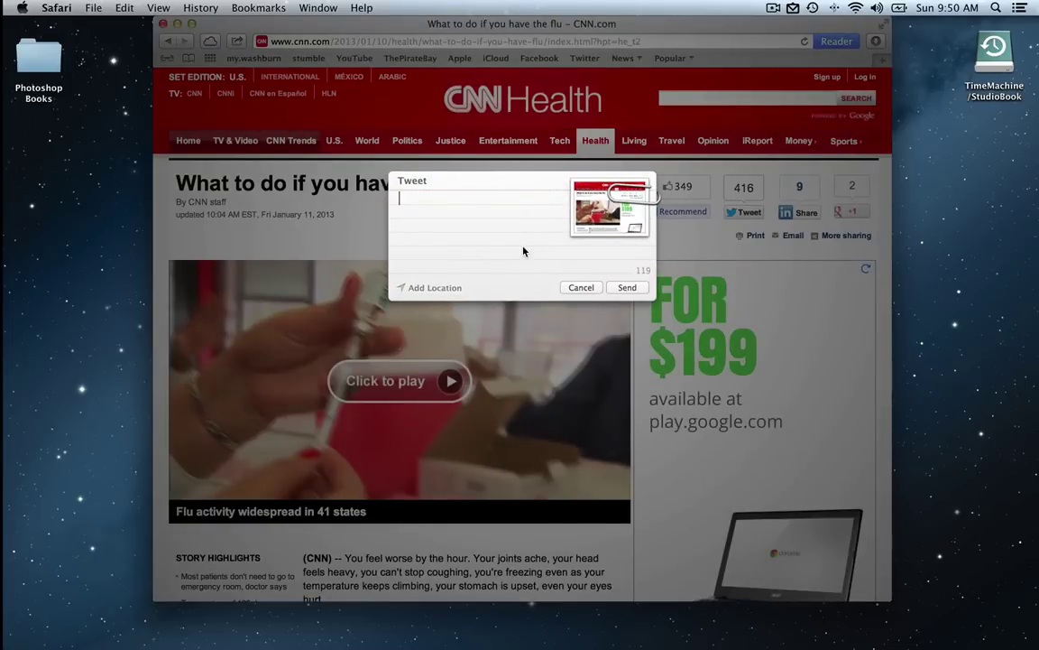
{"action": "type", "text": "check this out"}
{"action": "left_click", "coordinate": [629, 287]}
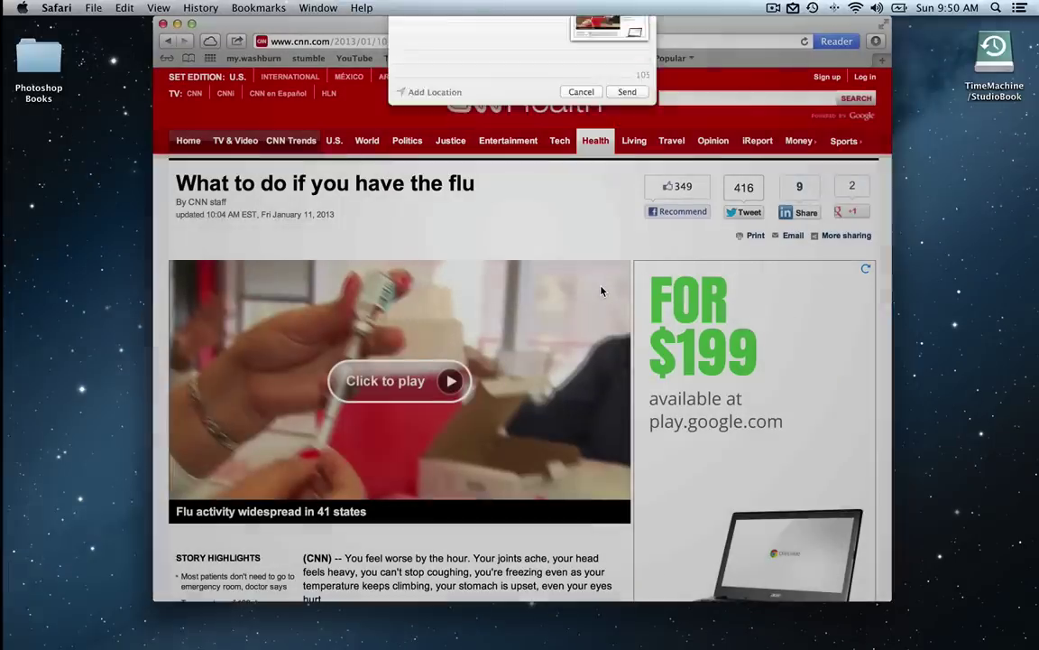
- Add the open flu article to the Reading List and look through its page down to the reader comments
{"action": "scroll", "coordinate": [433, 194], "scroll_direction": "down", "scroll_amount": 1}
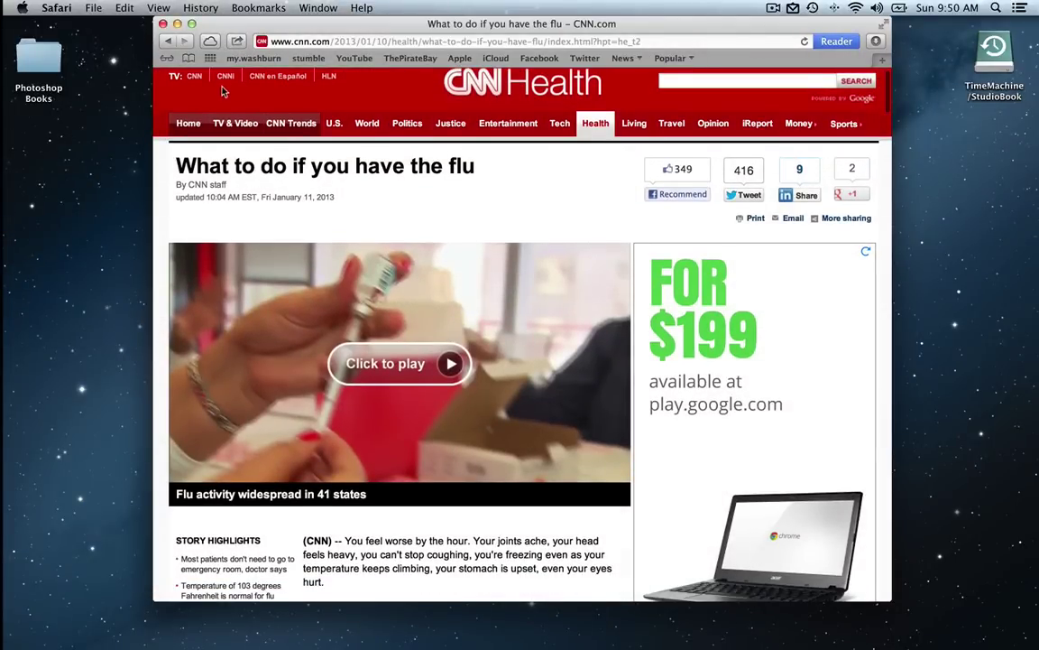
{"action": "left_click", "coordinate": [167, 58]}
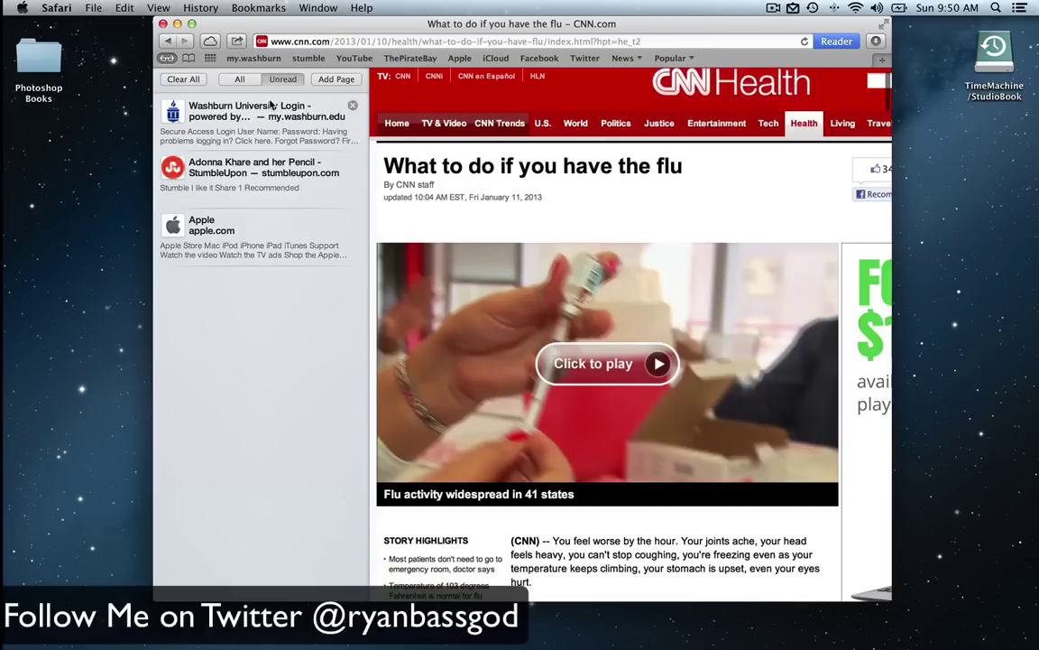
{"action": "left_click", "coordinate": [332, 81]}
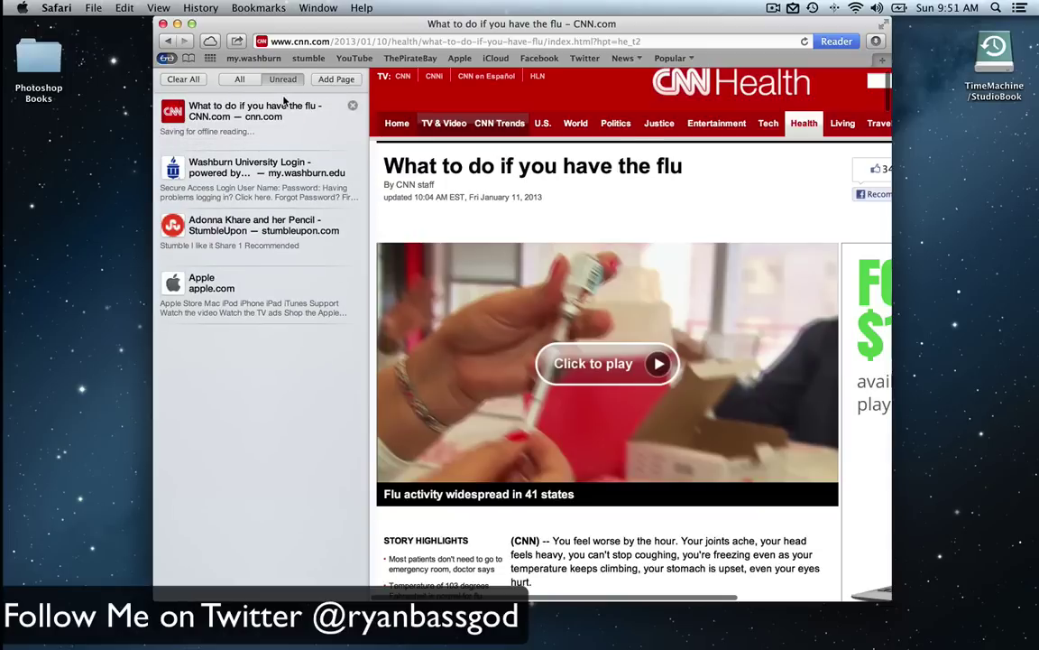
{"action": "scroll", "coordinate": [526, 292], "scroll_direction": "down", "scroll_amount": 15}
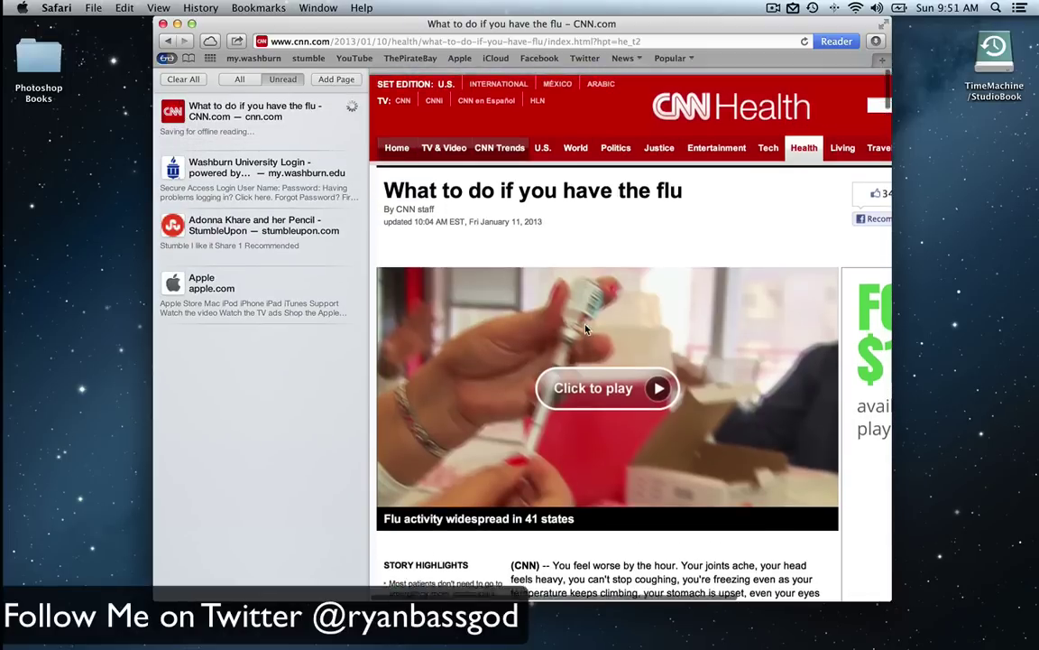
{"action": "scroll", "coordinate": [578, 334], "scroll_direction": "down", "scroll_amount": 20}
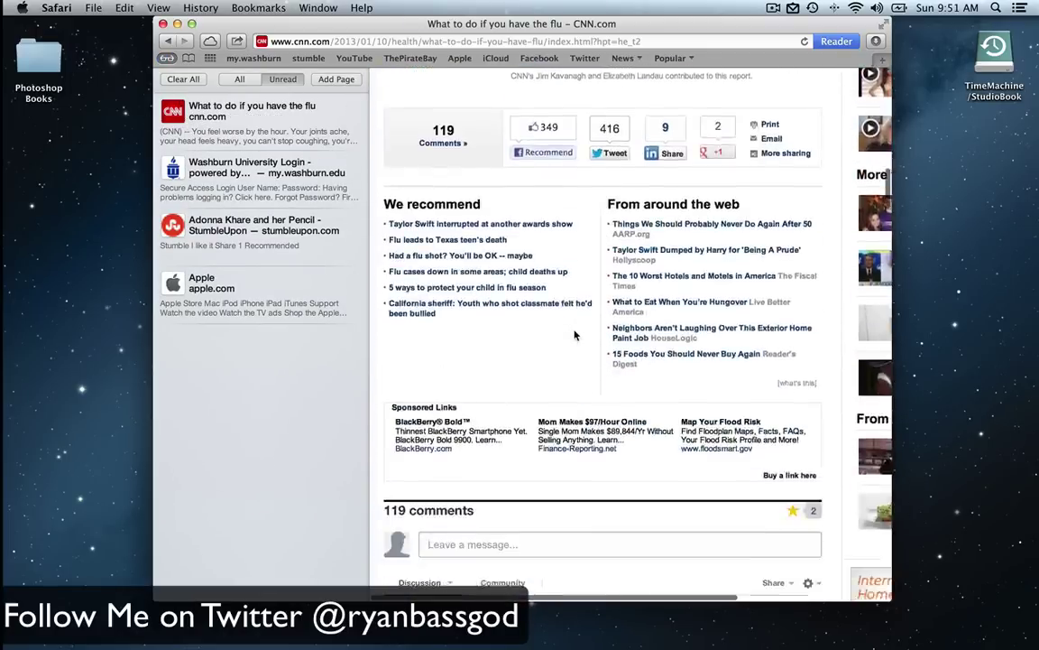
{"action": "scroll", "coordinate": [574, 333], "scroll_direction": "down", "scroll_amount": 5}
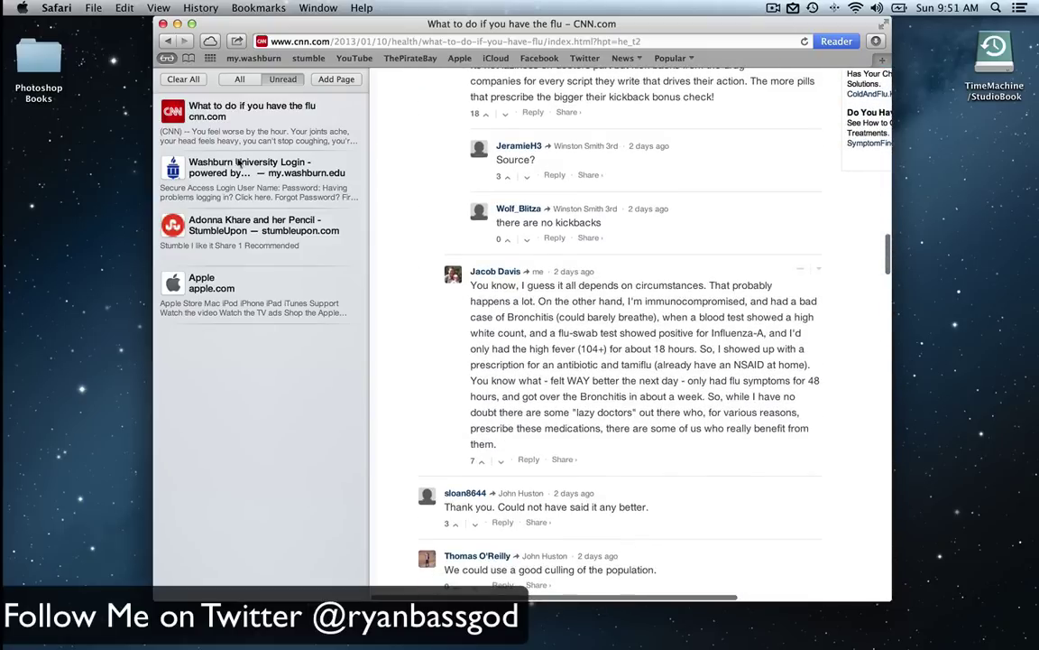
{"action": "scroll", "coordinate": [683, 361], "scroll_direction": "up", "scroll_amount": 15}
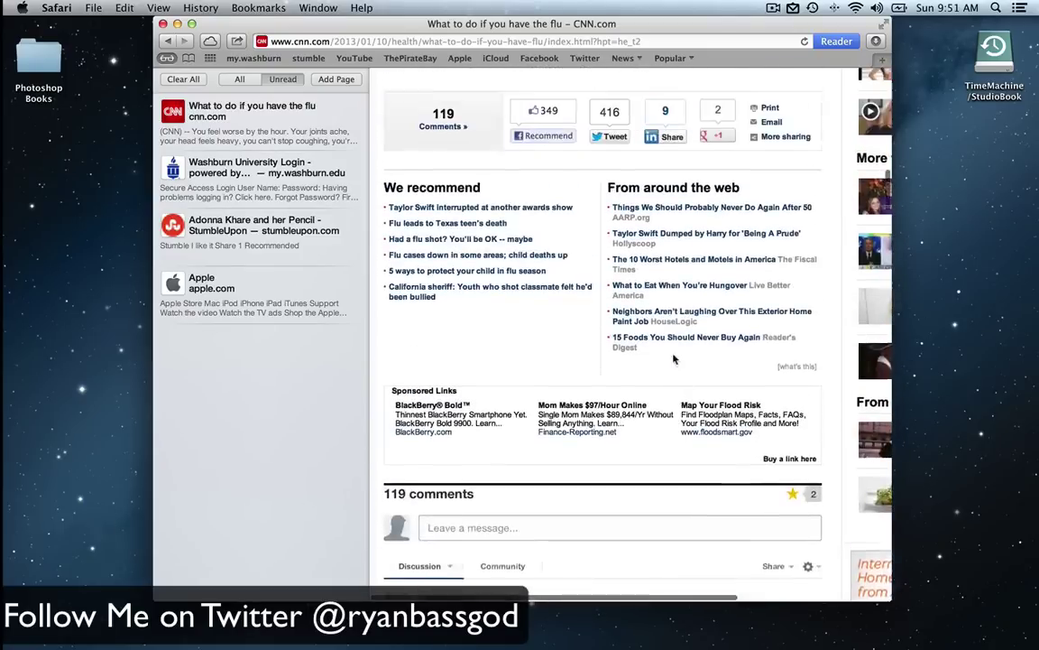
{"action": "scroll", "coordinate": [637, 343], "scroll_direction": "down", "scroll_amount": 10}
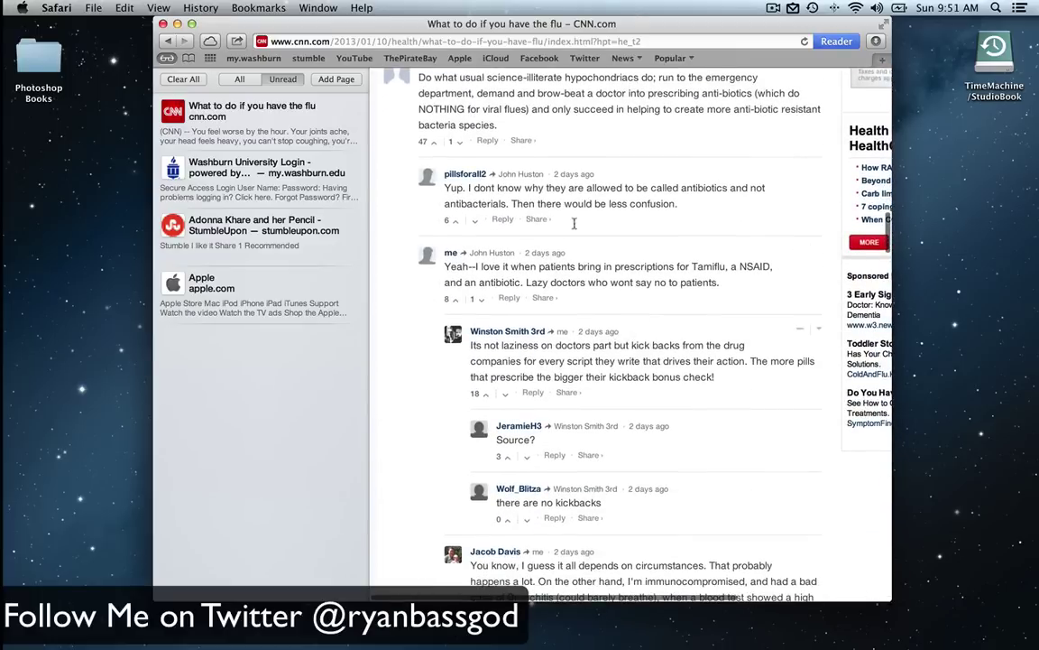